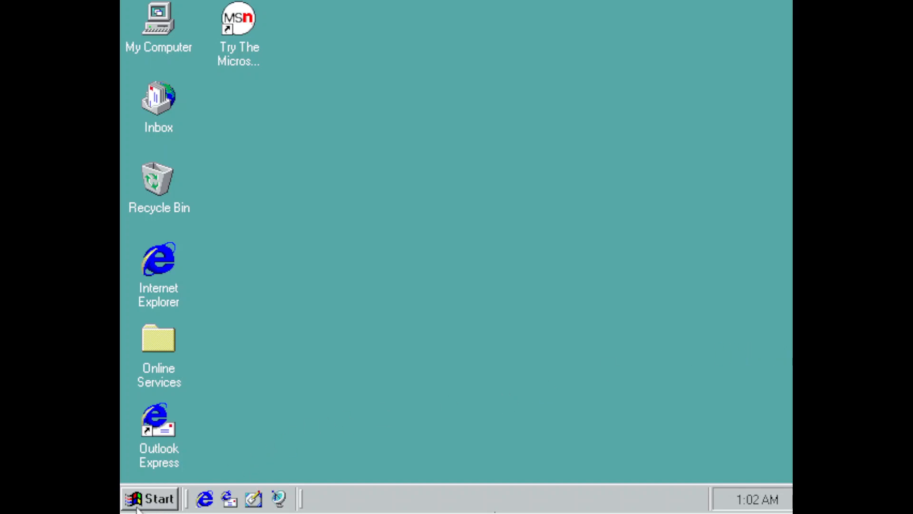
- Let the virtual machine capture the mouse and keyboard, and stop the capture information message from showing again
left_click(134, 490)
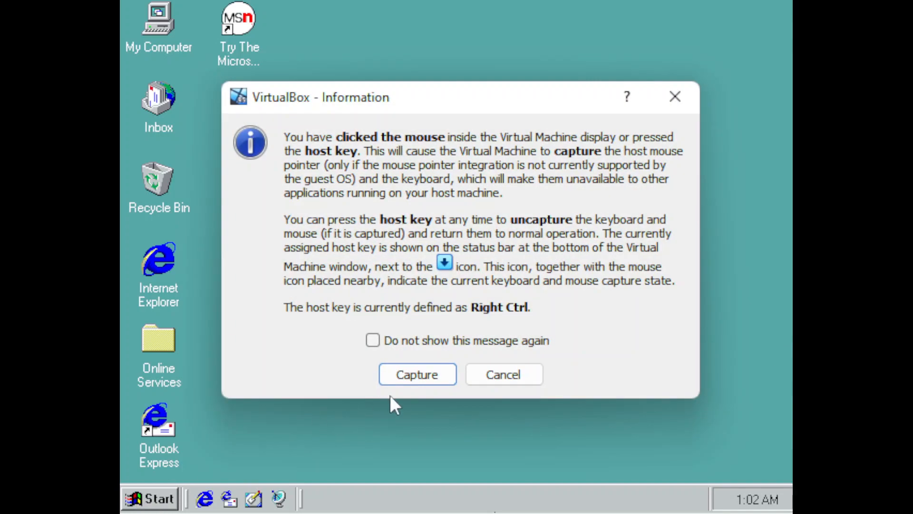
left_click(404, 341)
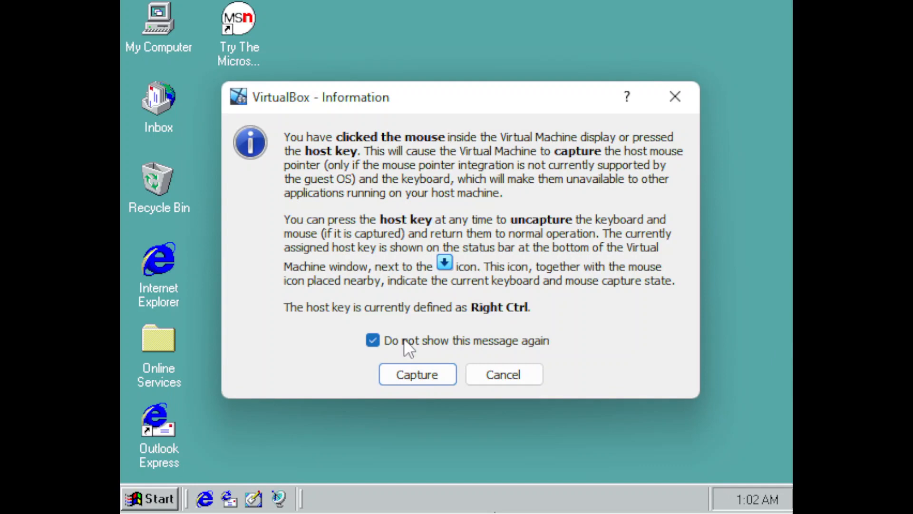
left_click(424, 375)
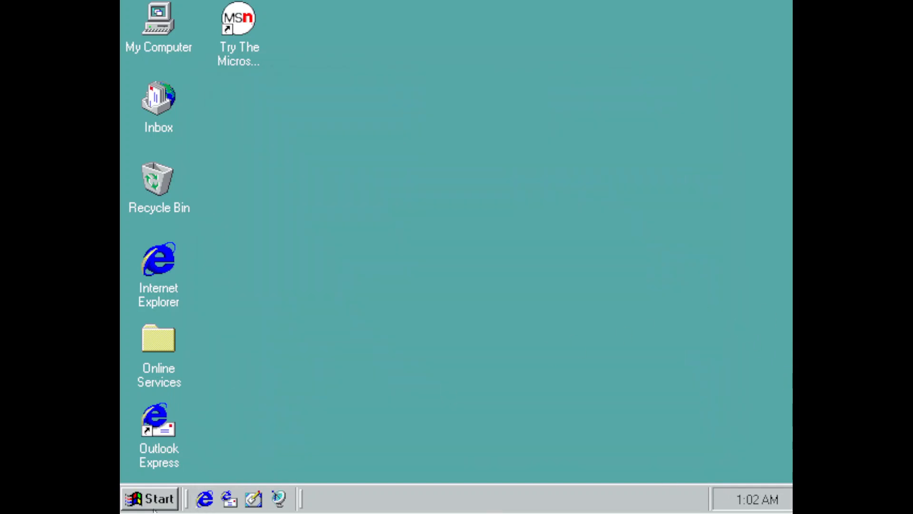
- Restart Windows 95 from the desktop using the Restart option
key("alt+F4")
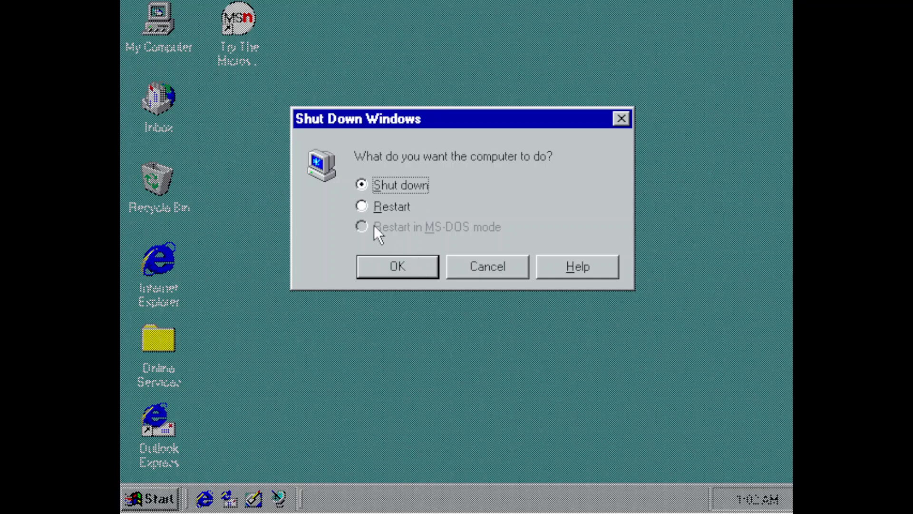
left_click(369, 209)
left_click(404, 264)
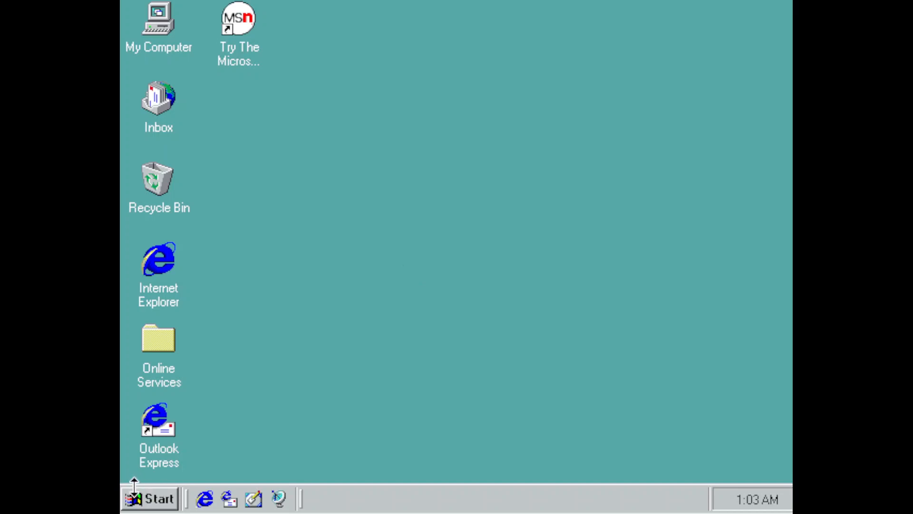
- Restart Windows 95 a second time, choosing Restart instead of Shut down
key("alt+F4")
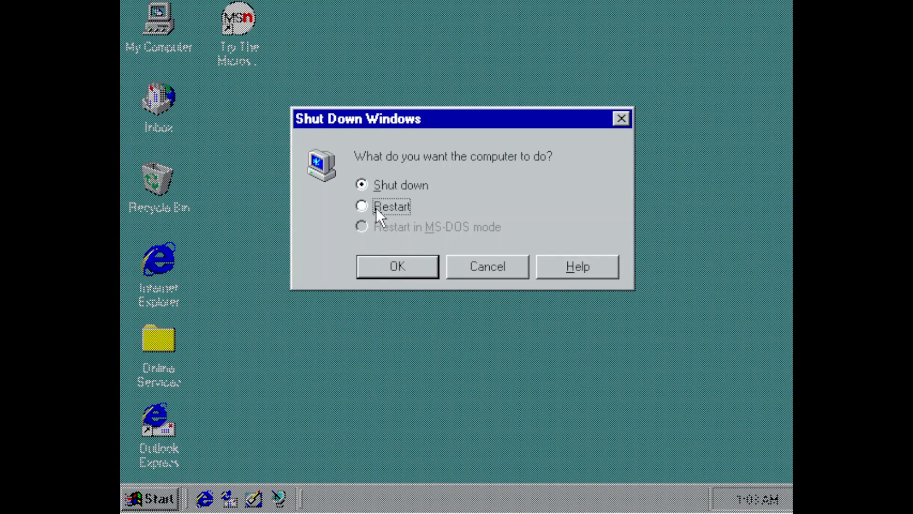
left_click(376, 207)
left_click(391, 274)
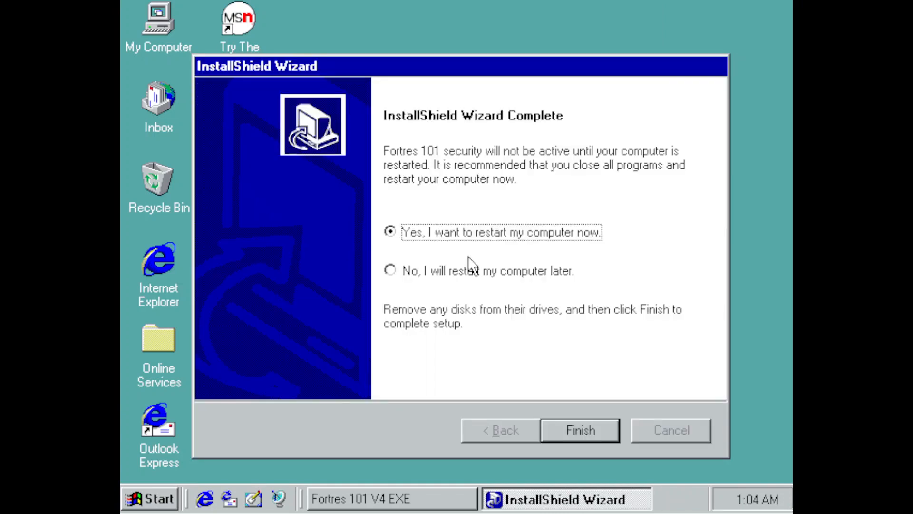
- Finish the Fortres 101 installation wizard with an immediate restart, and agree to continue loading Fortres 101 in demo mode
left_click(571, 433)
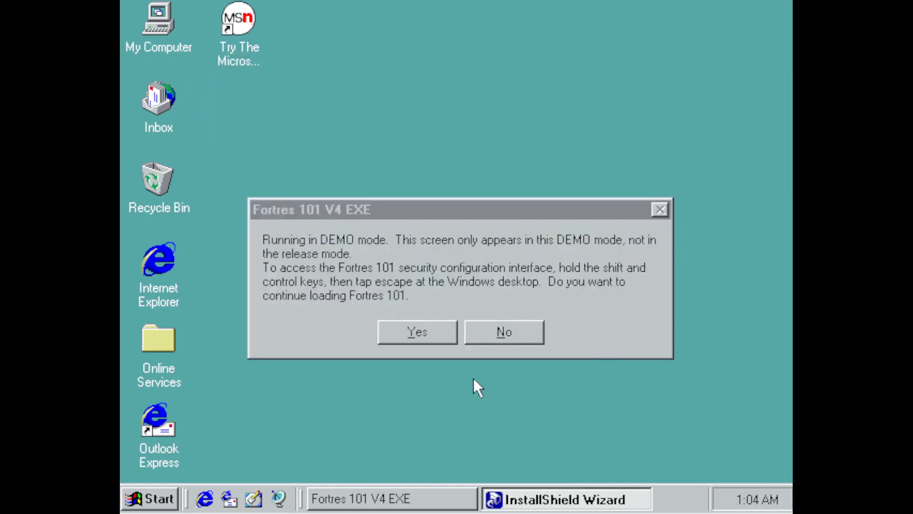
left_click(394, 342)
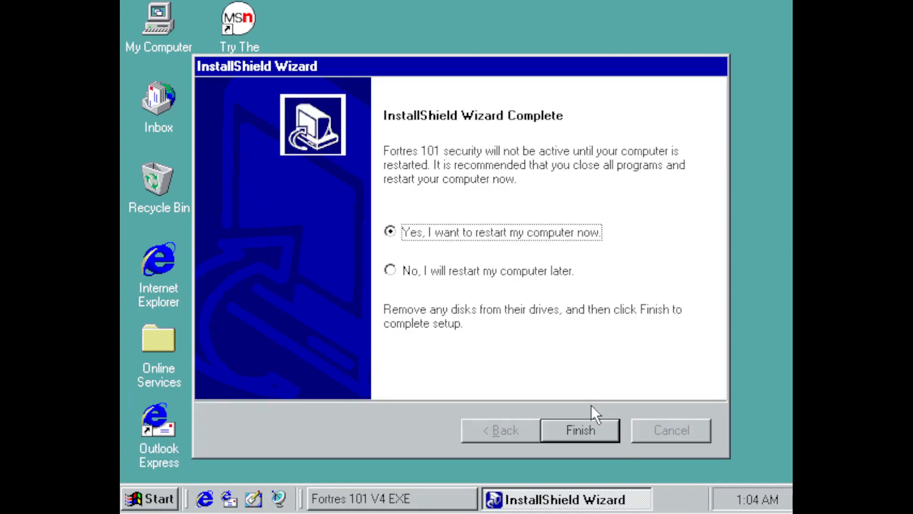
- Finish the installation wizard with the option to restart later, and decline to continue loading Fortres 101
left_click(467, 264)
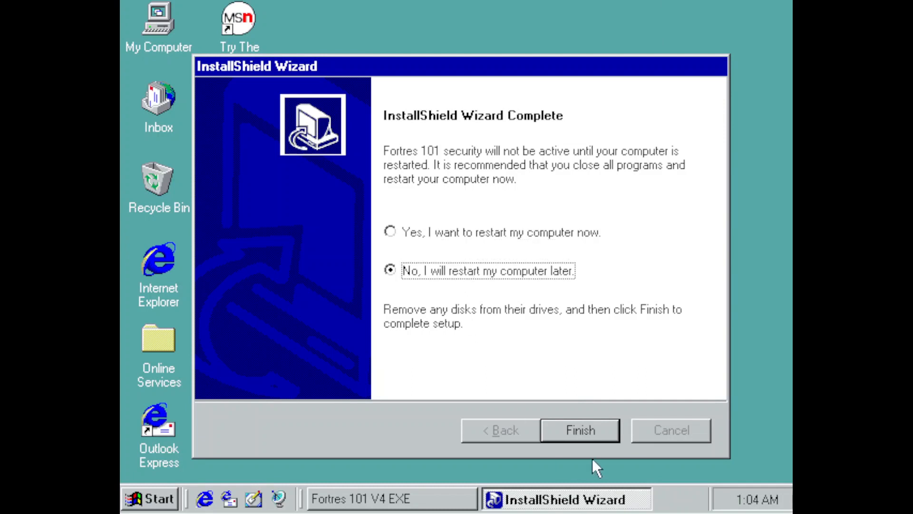
left_click(587, 439)
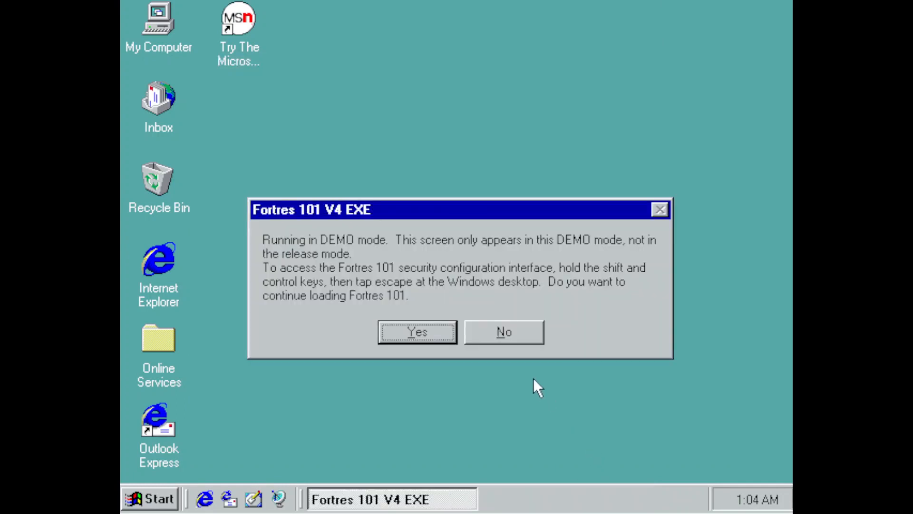
left_click(508, 341)
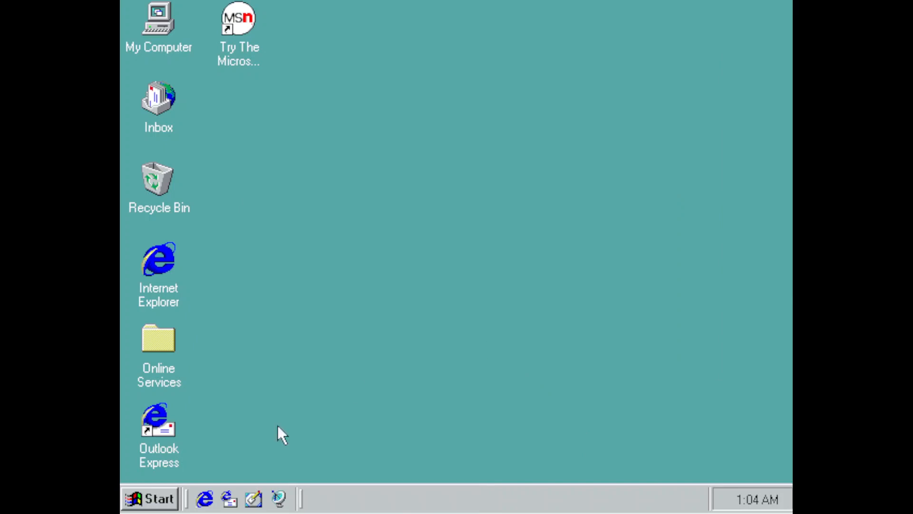
- Restart Windows 95 manually with the Restart option
left_click(135, 500)
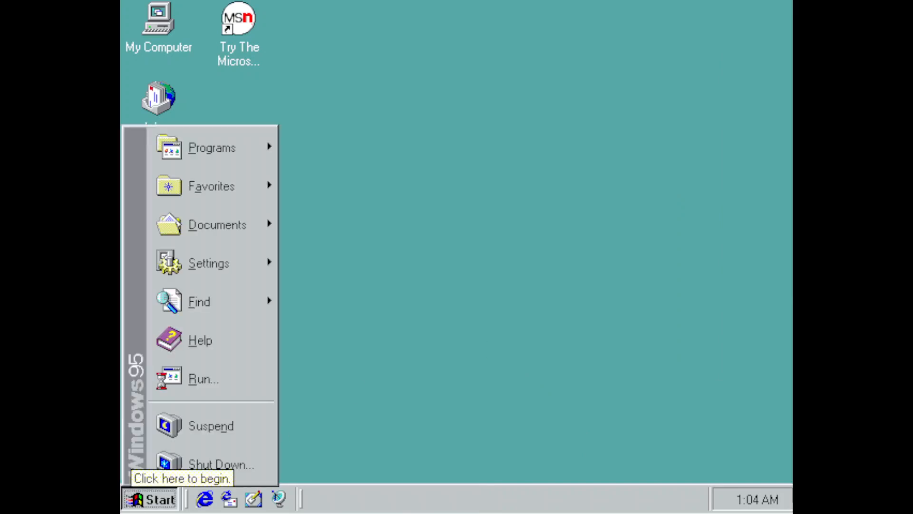
left_click(195, 468)
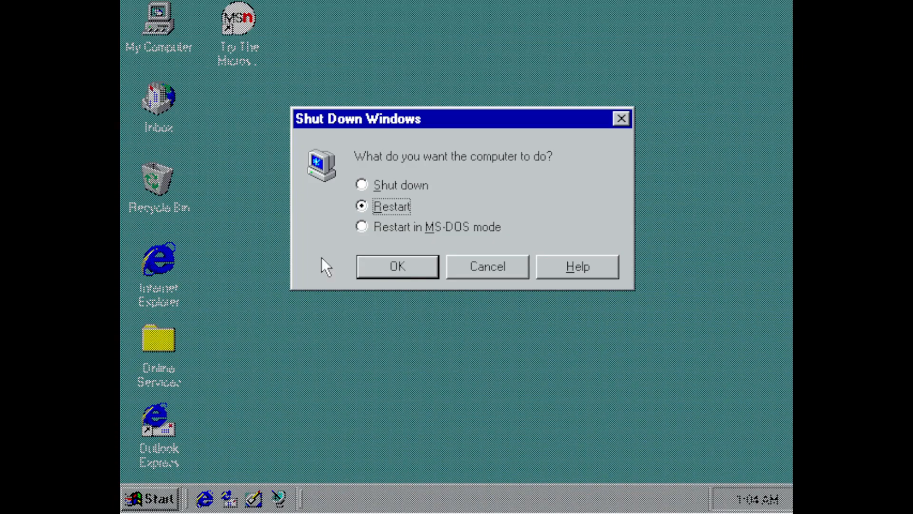
left_click(398, 267)
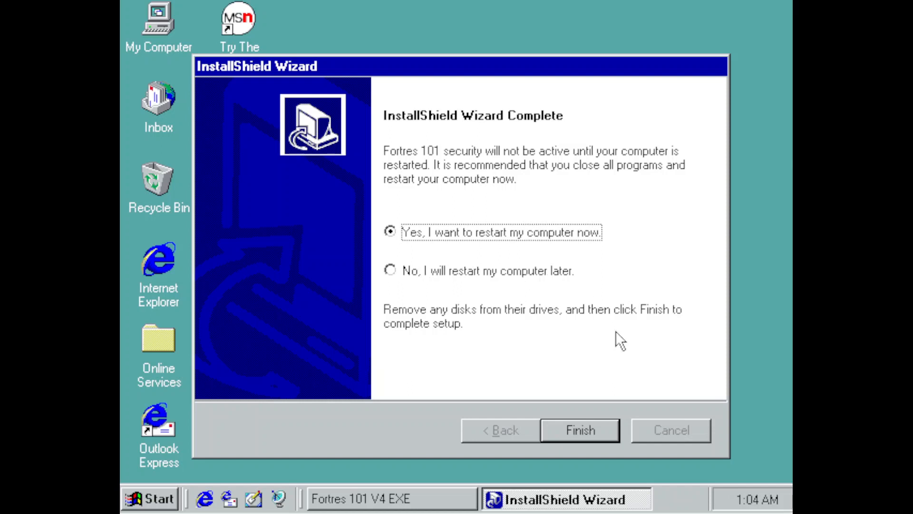
- Postpone the restart in the reappearing installation wizard, finish it, and decline to load Fortres 101 again
left_click(525, 275)
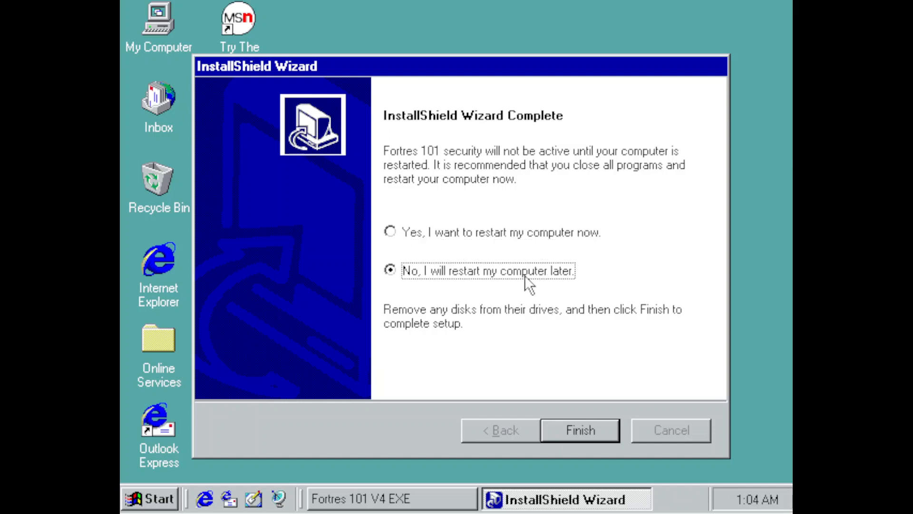
left_click(566, 442)
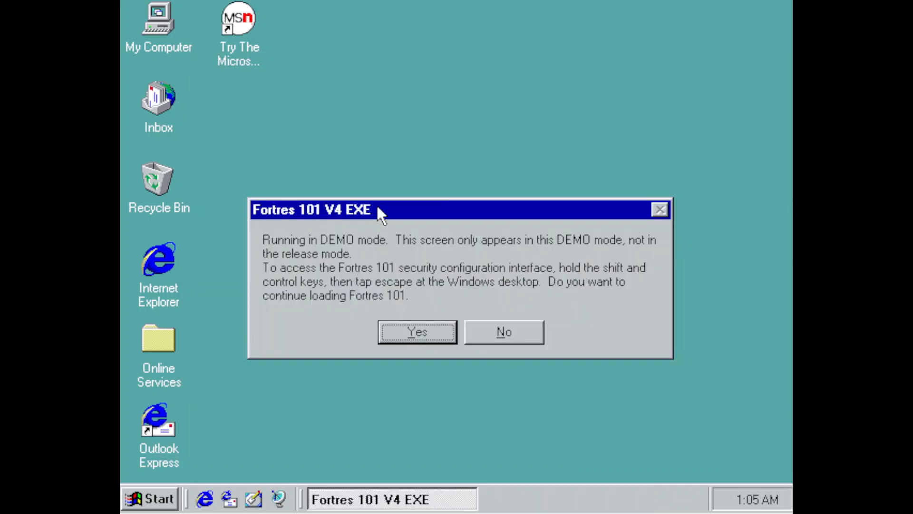
left_click(506, 331)
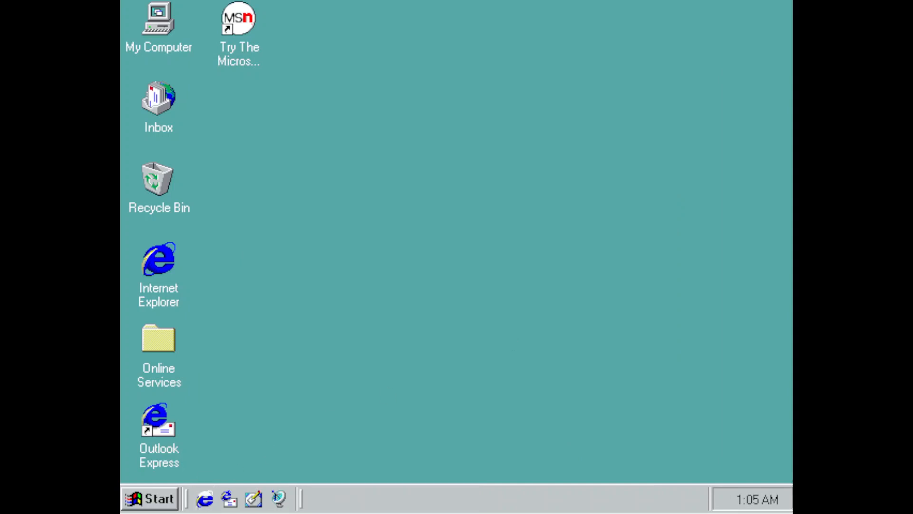
- Check the StartUp program group for programs that launch with Windows
left_click(157, 507)
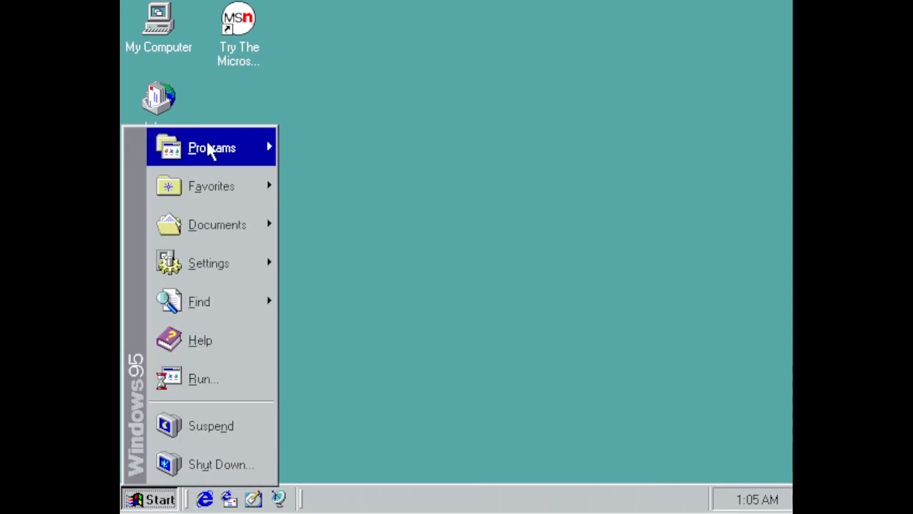
mouse_move(211, 143)
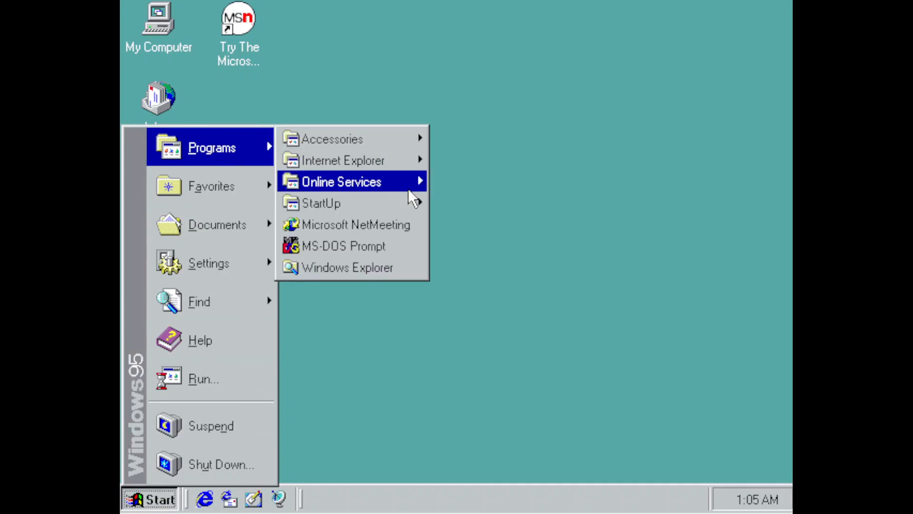
mouse_move(412, 200)
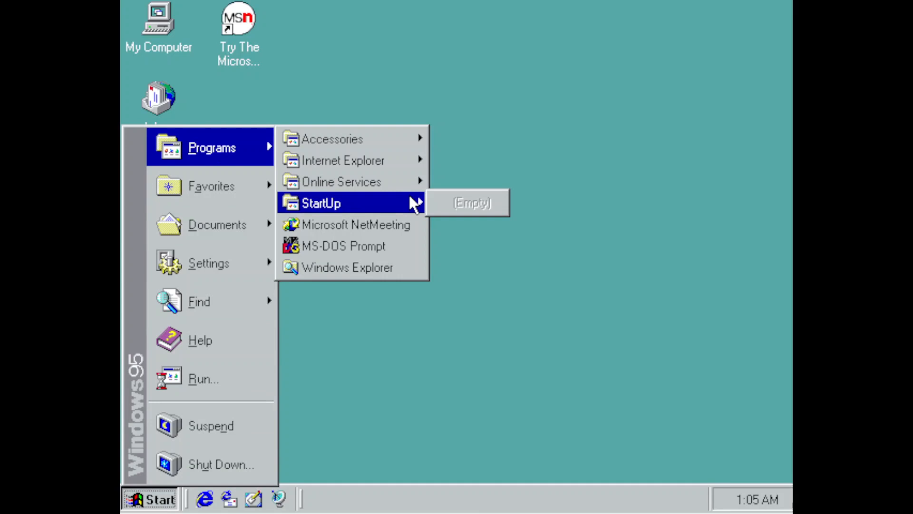
left_click(504, 130)
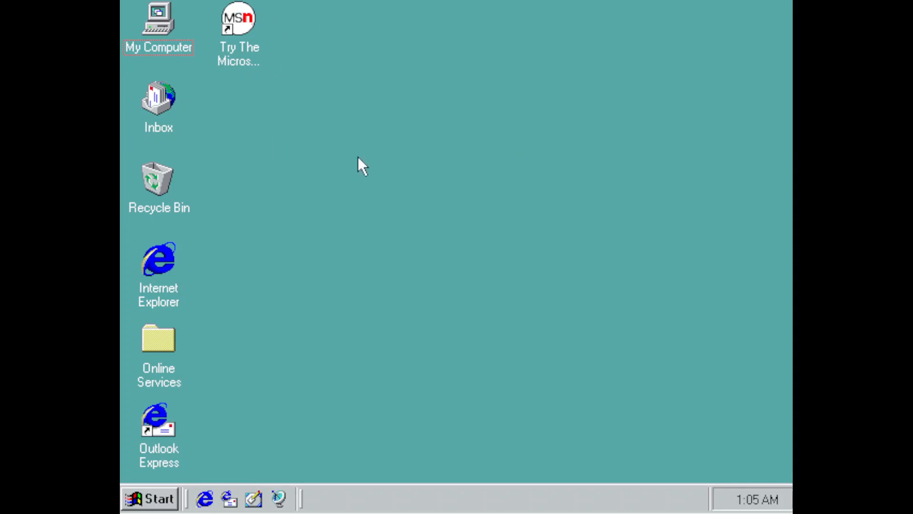
key("ctrl+Escape")
key("Escape")
key("ctrl+Escape")
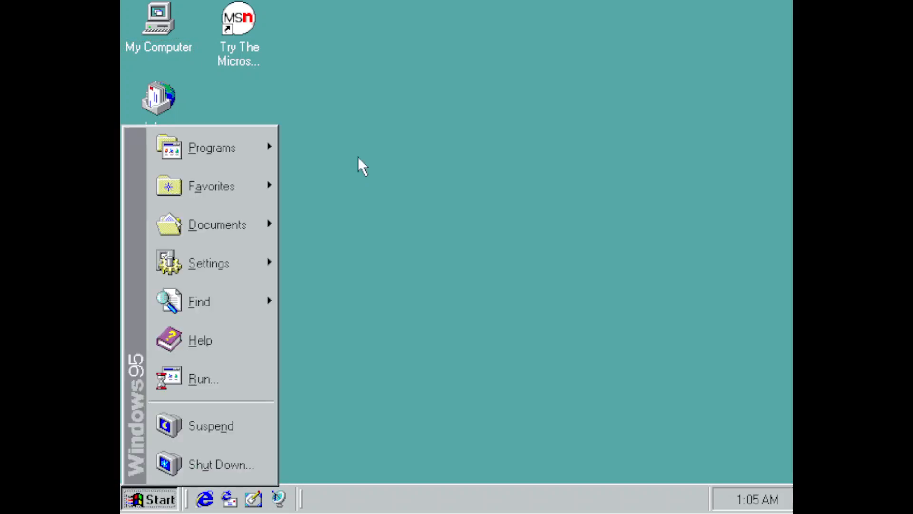
key("Escape")
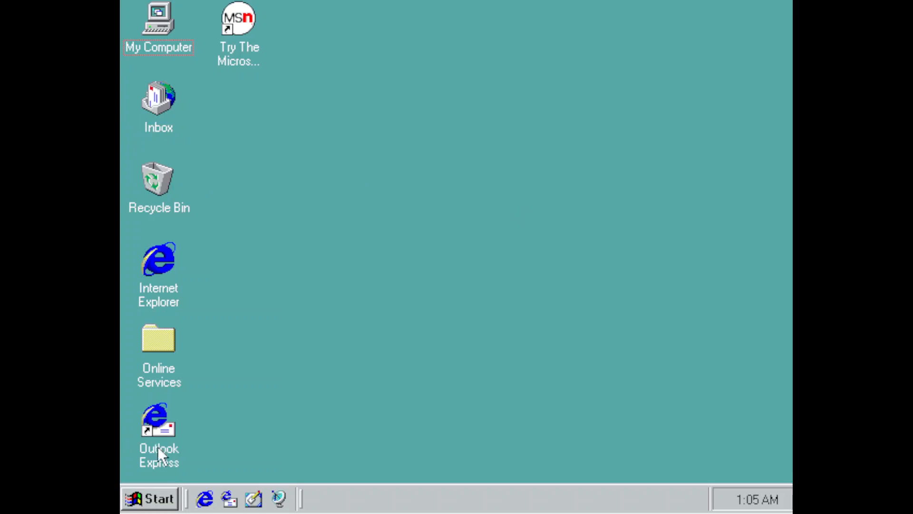
left_click(163, 506)
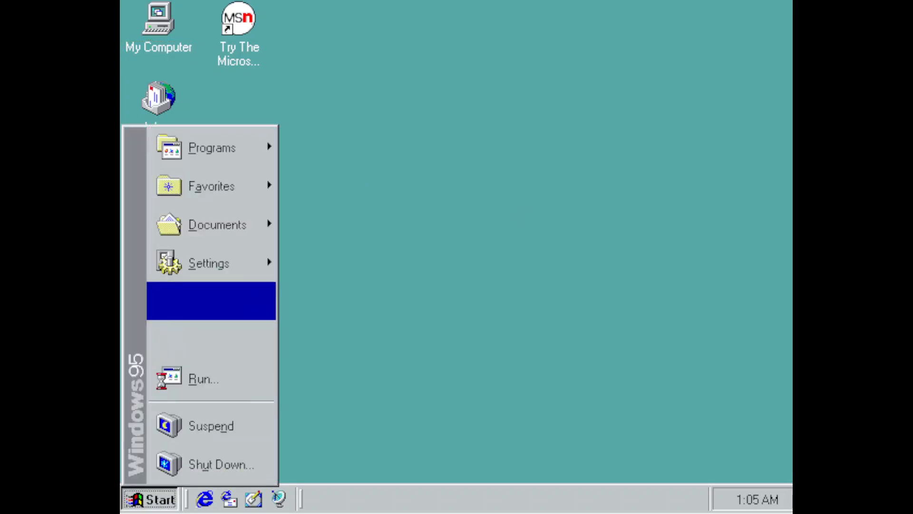
- Open My Computer in a maximized window and browse to the C: drive
left_click(141, 34)
double_click(141, 33)
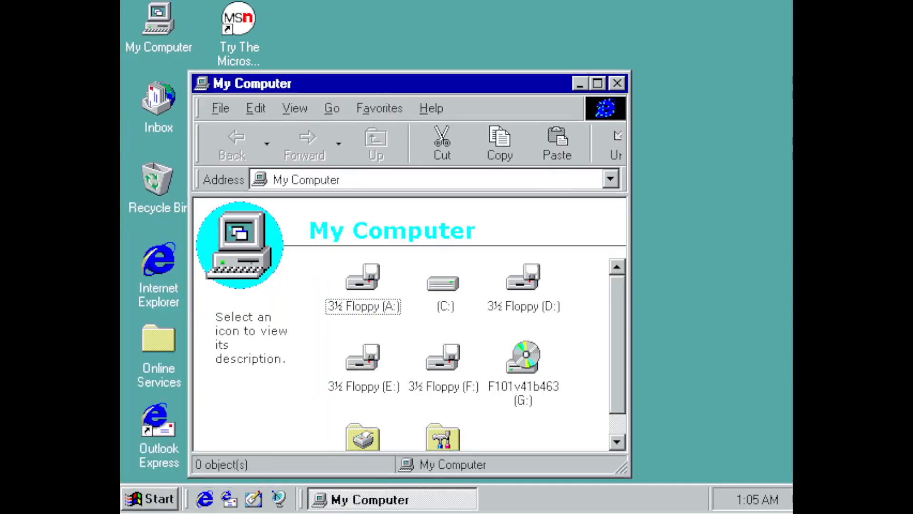
left_click(597, 84)
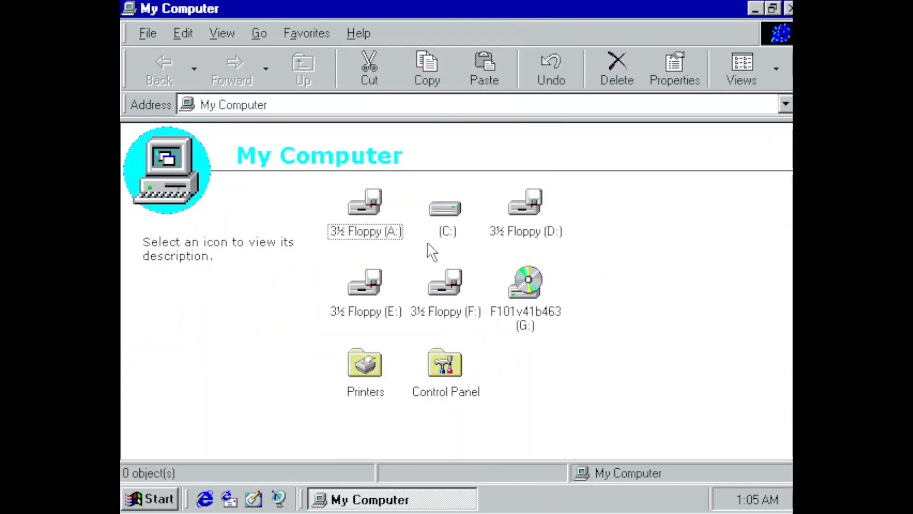
double_click(447, 211)
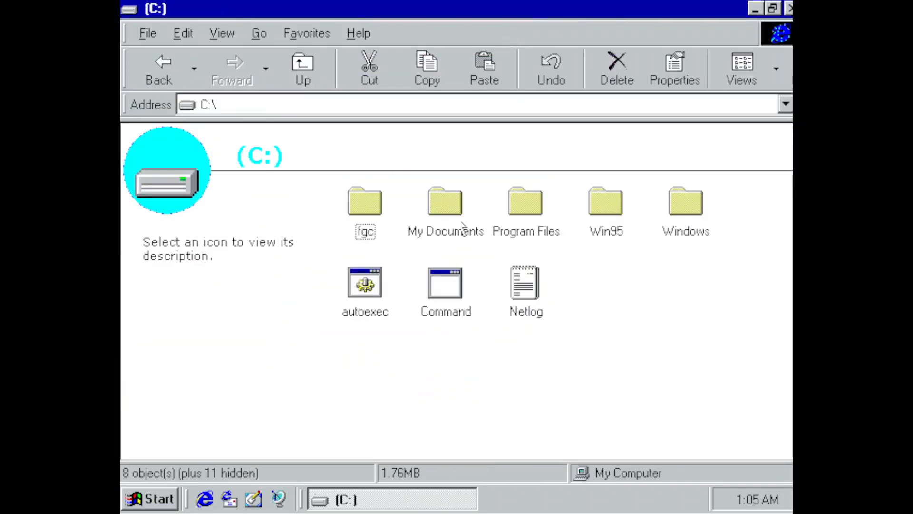
- Open autoexec.bat on the C: drive for editing and copy its FGSA.EXE command line that loads FORTRES.EXE
right_click(351, 304)
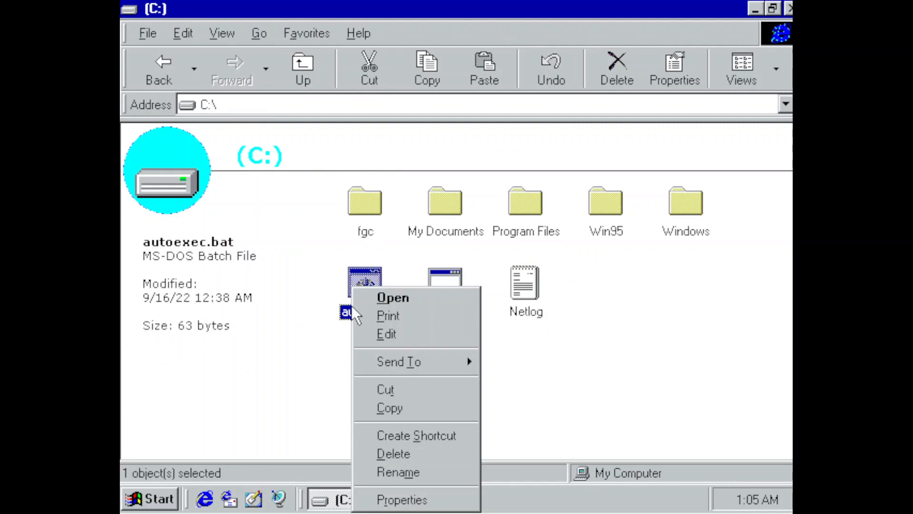
left_click(387, 334)
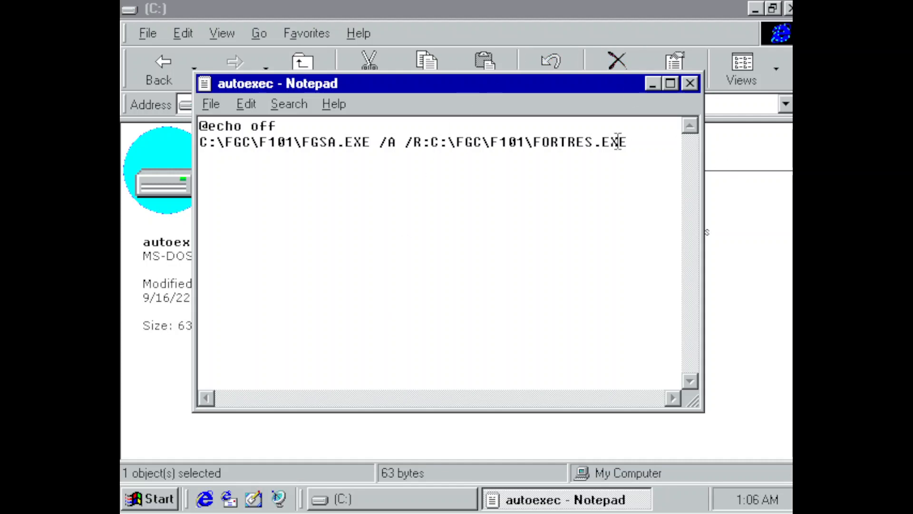
left_click(641, 139)
left_click(241, 152)
left_click_drag(241, 152, 199, 143)
key("ctrl+c")
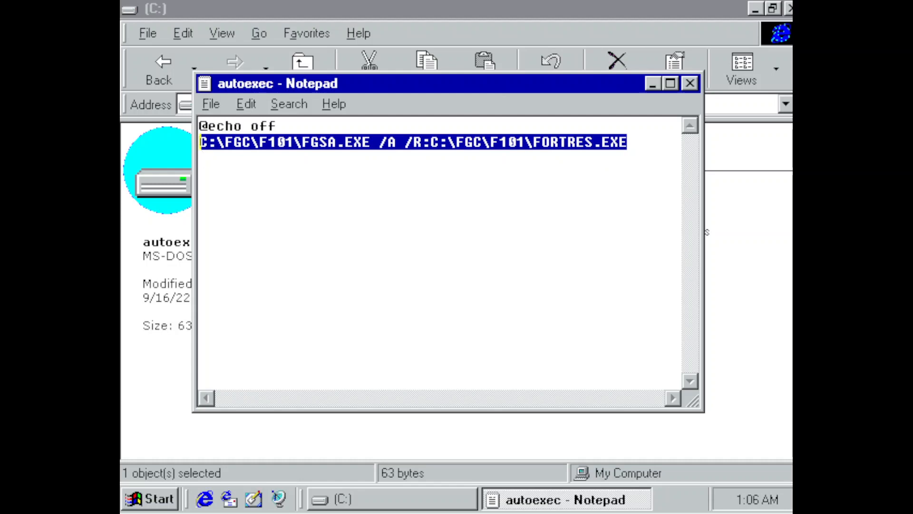
- Run the copied command C:\FGC\F101\FGSA.EXE /A /R:C:\FGC\F101\FORTRES.EXE and maximize its output window
left_click(157, 499)
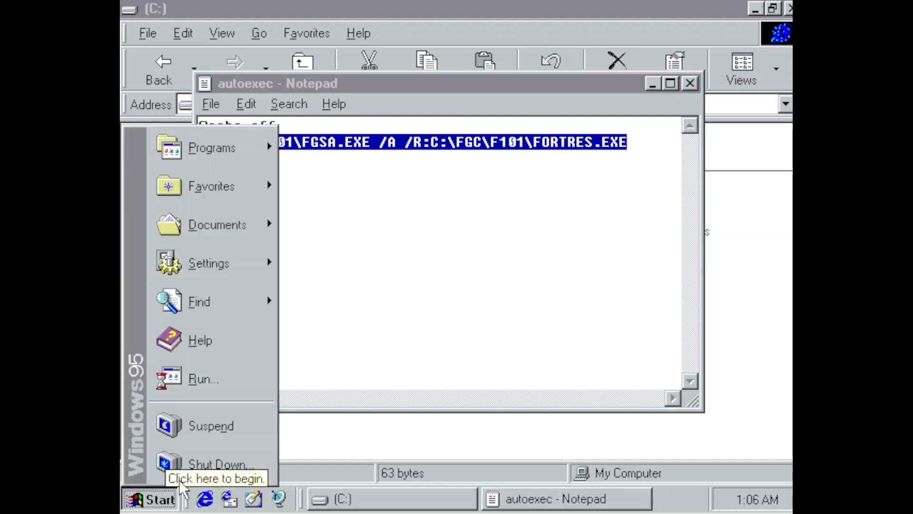
key("super+r")
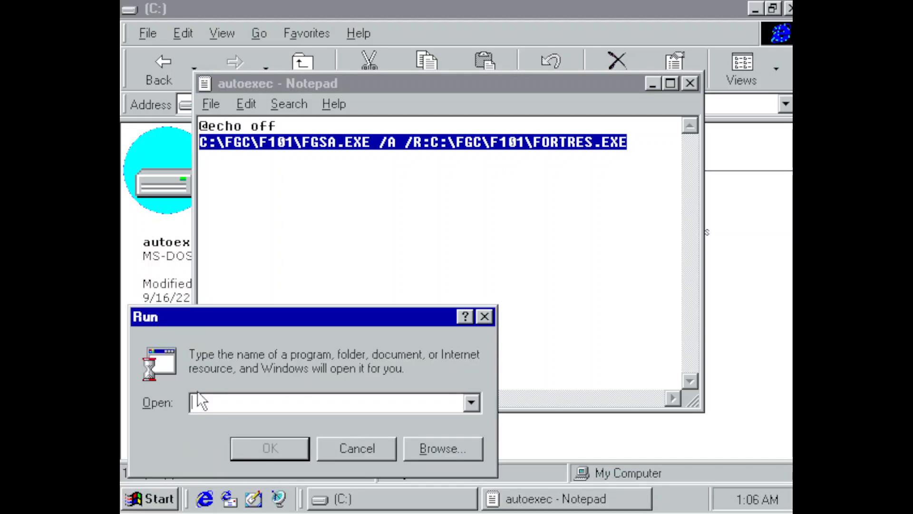
key("ctrl+v")
key("Return")
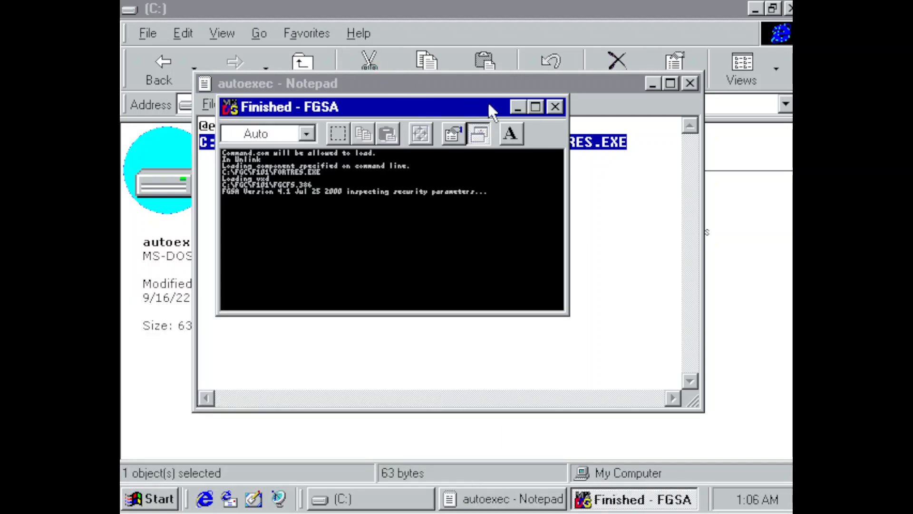
left_click(536, 106)
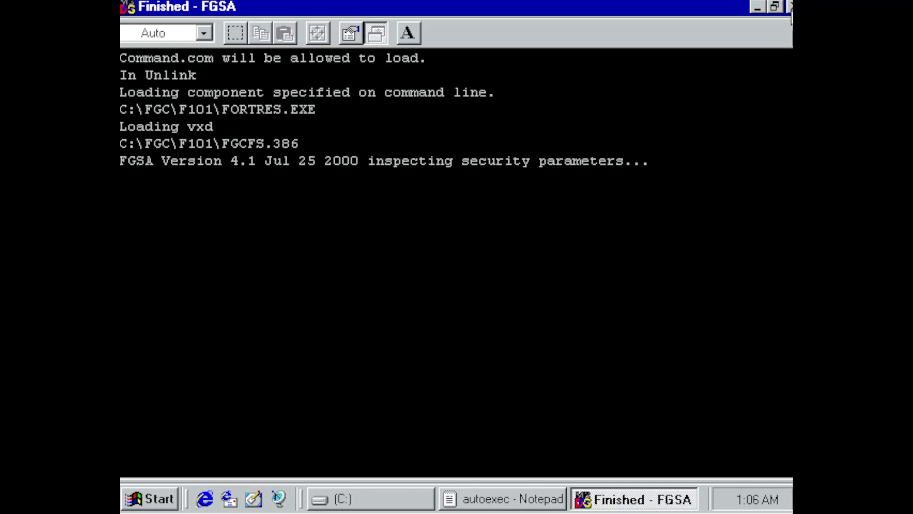
- Close the FGSA output, the autoexec file and the C: drive window
left_click(790, 7)
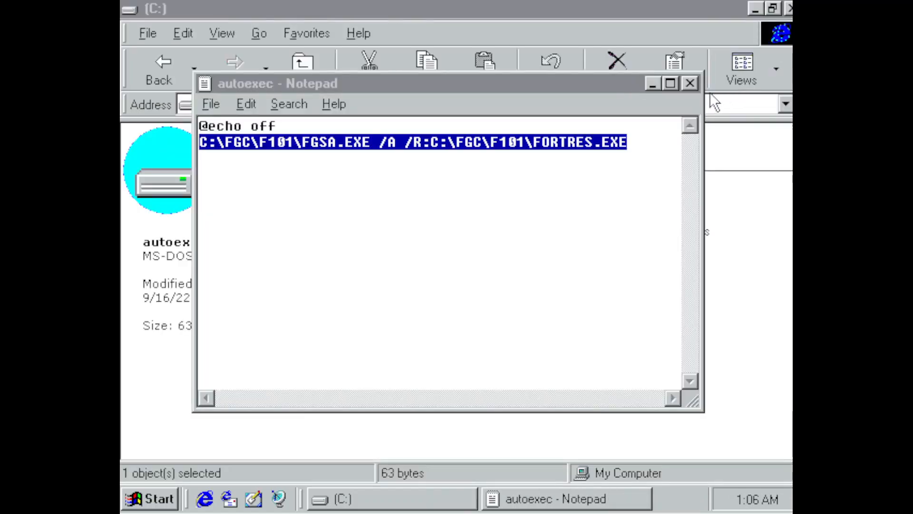
left_click(689, 83)
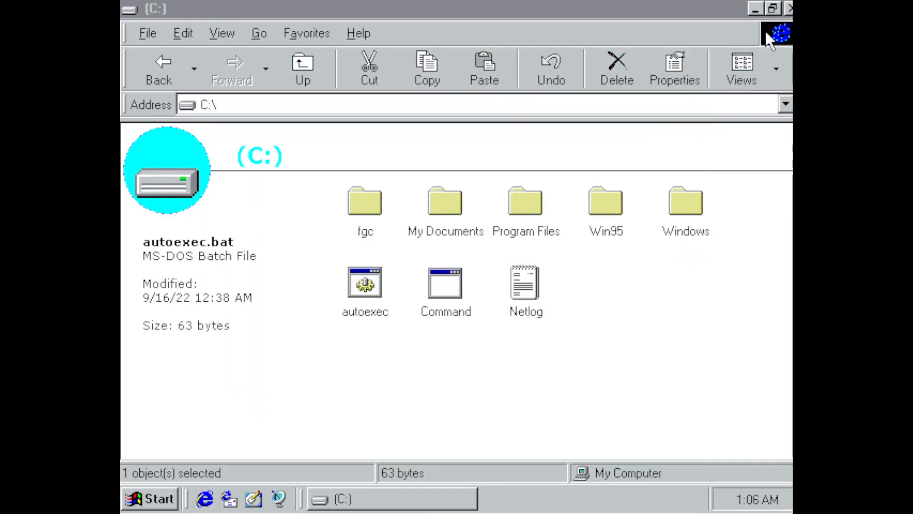
left_click(790, 9)
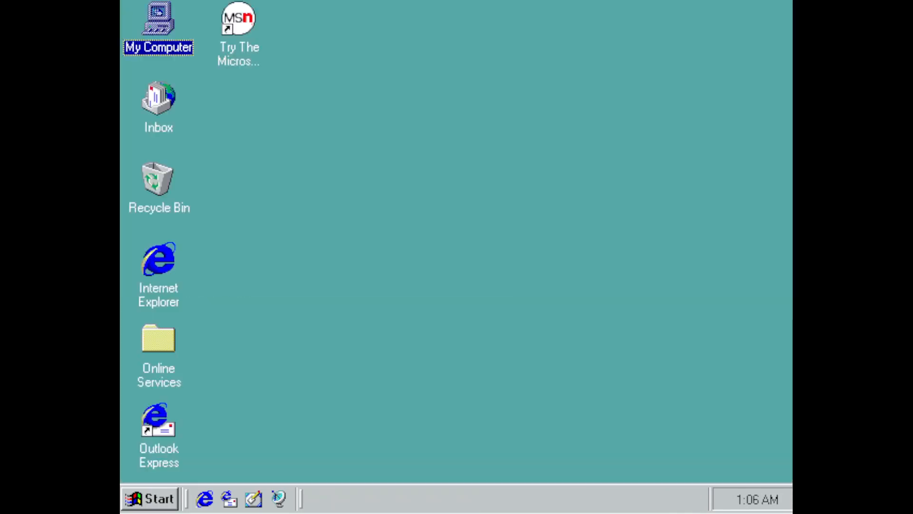
- Restart Windows and agree to continue loading Fortres 101 in demo mode
left_click(164, 498)
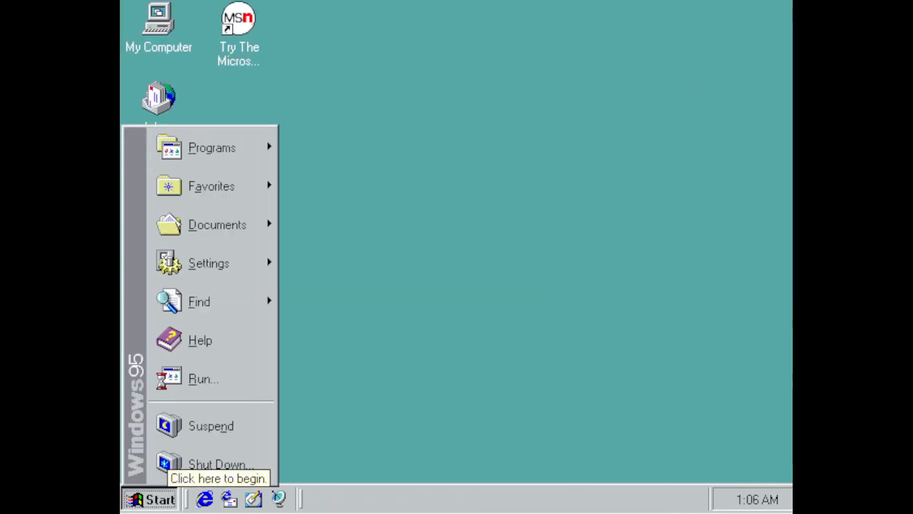
left_click(176, 495)
left_click(175, 494)
left_click(200, 464)
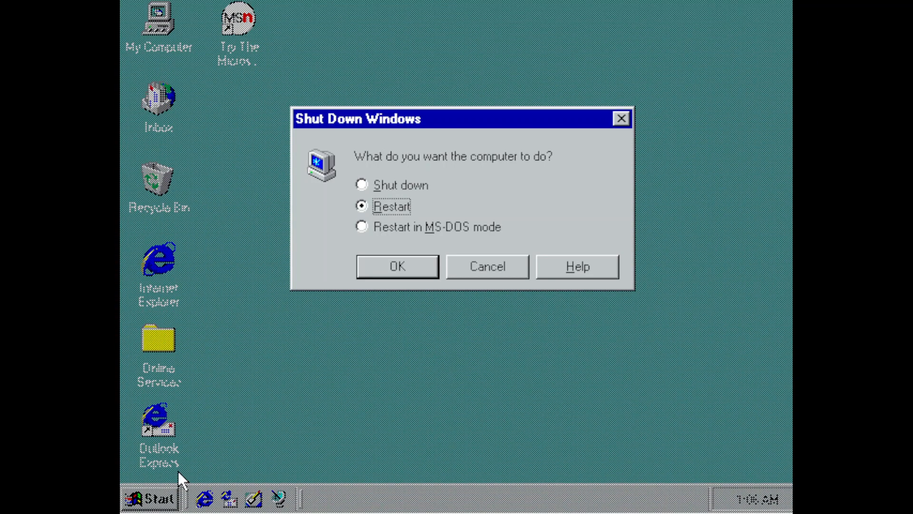
key("Return")
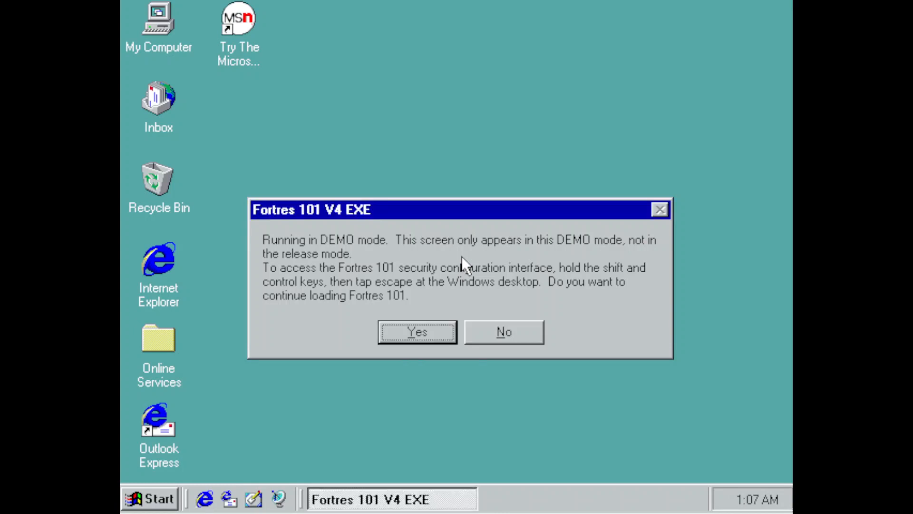
left_click(437, 331)
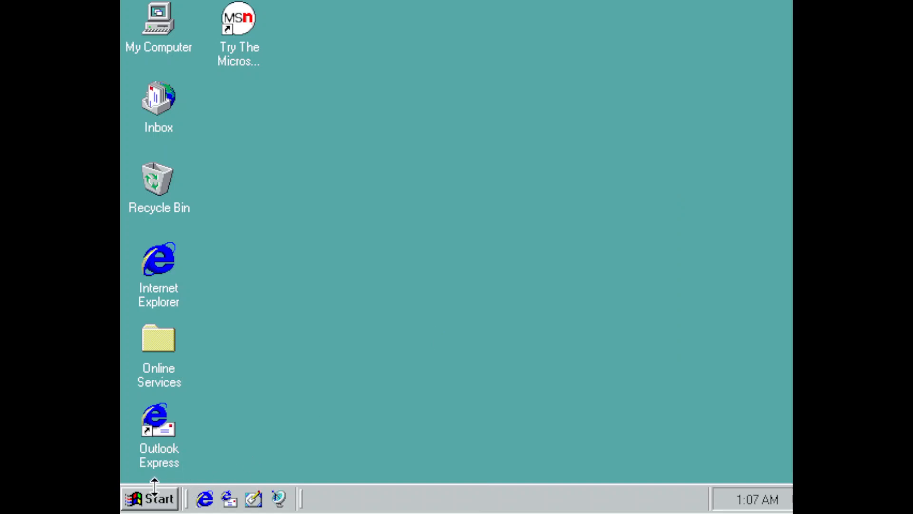
- Enter the Fortres 101 password when prompted, cancel the shutdown dialog and unlock the security configuration interface with the password
key("super")
key("super")
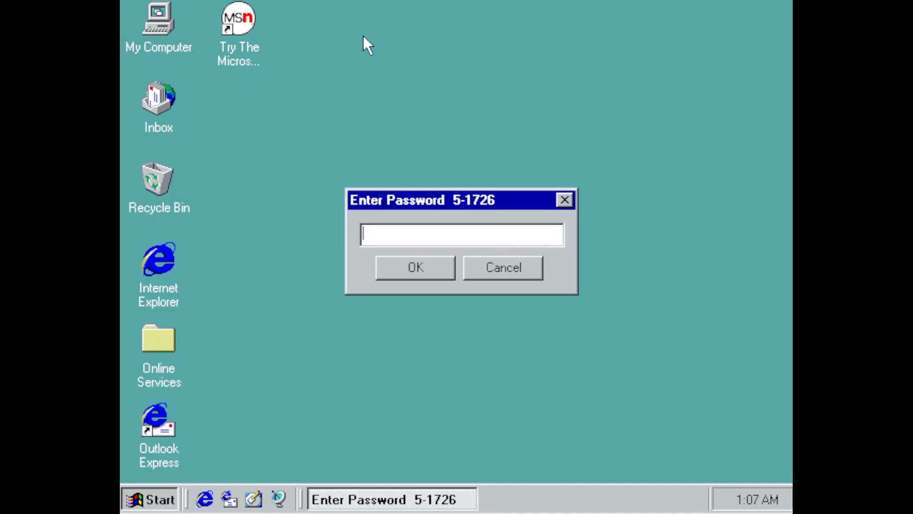
type("******")
key("Return")
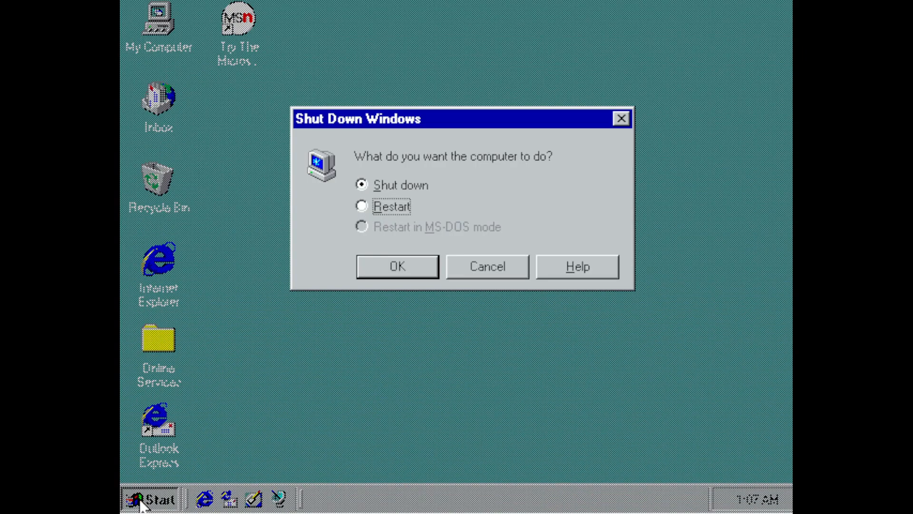
key("Escape")
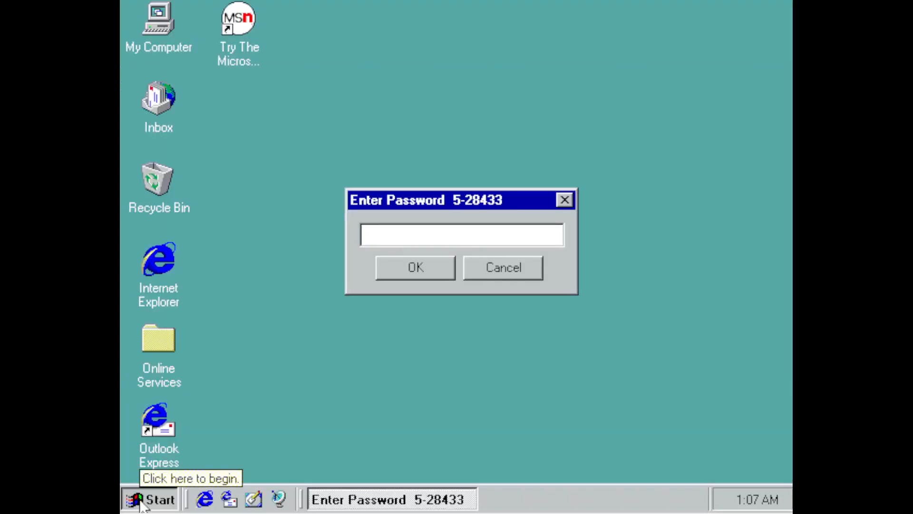
type("******")
key("Return")
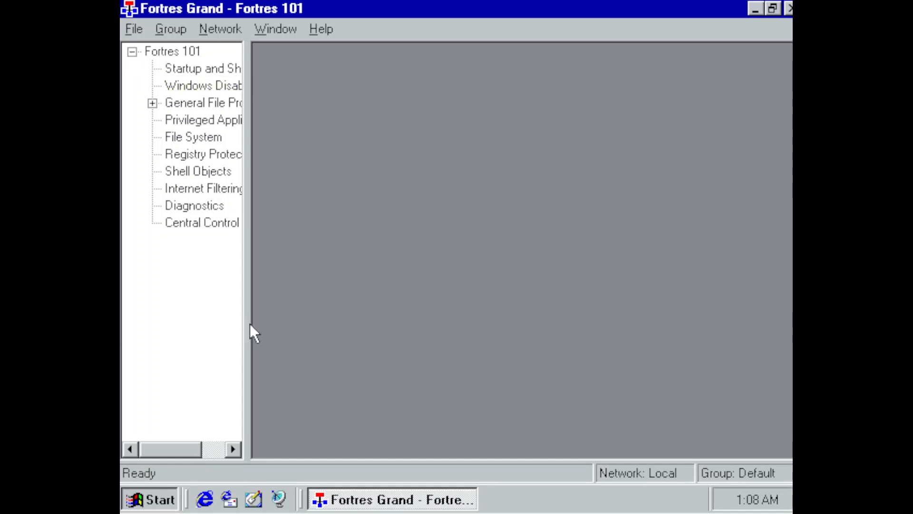
- Examine the Startup and Shut Down settings, trying the MS-DOS mode restart option on and off, and the Windows Disable settings
left_click_drag(246, 327, 321, 325)
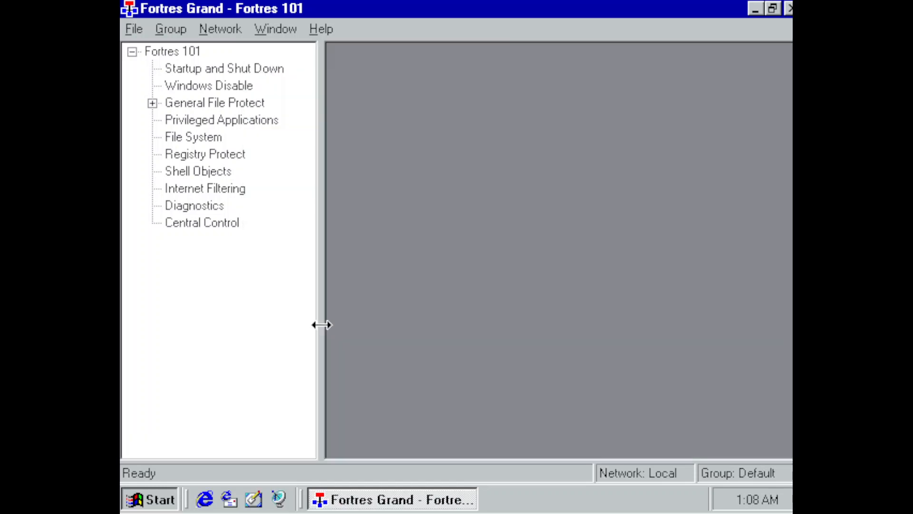
left_click(189, 68)
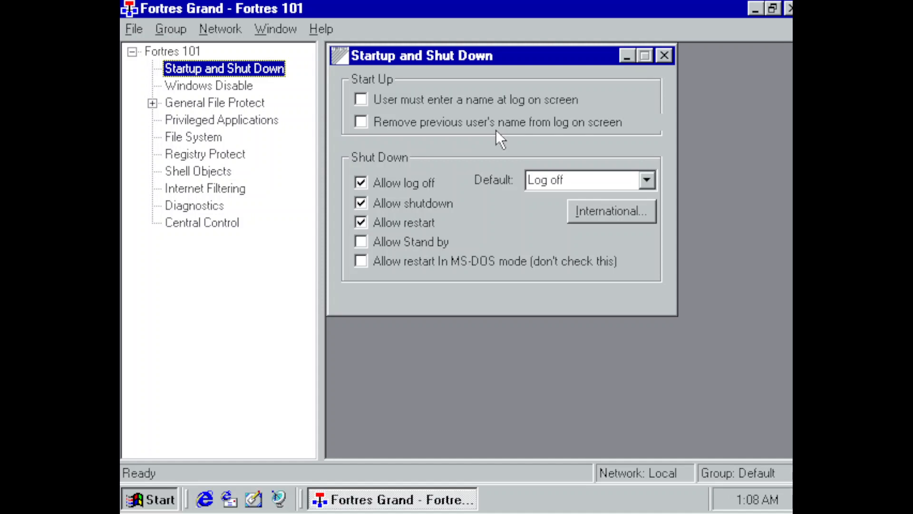
left_click(427, 262)
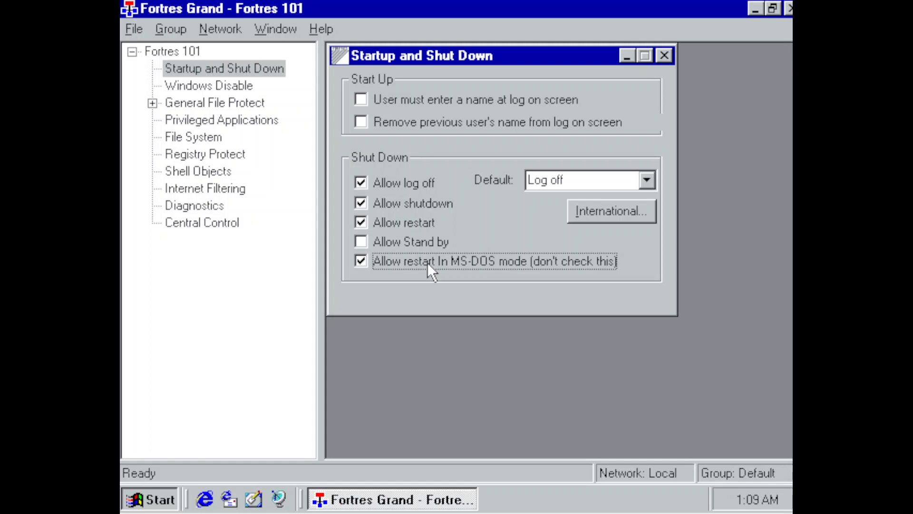
left_click(427, 261)
left_click(179, 90)
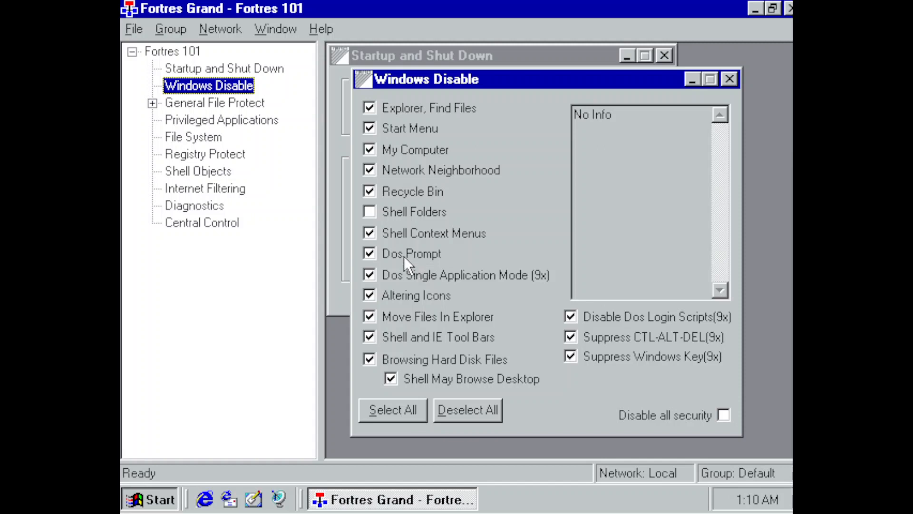
- Block Solitaire in the Accessories Games folder of the Installed Applications list under General File Protect
left_click(160, 98)
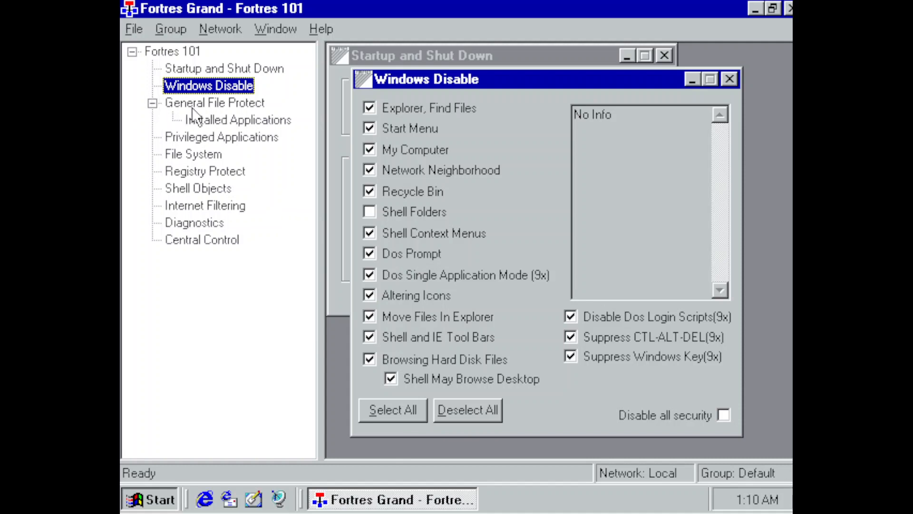
left_click(202, 123)
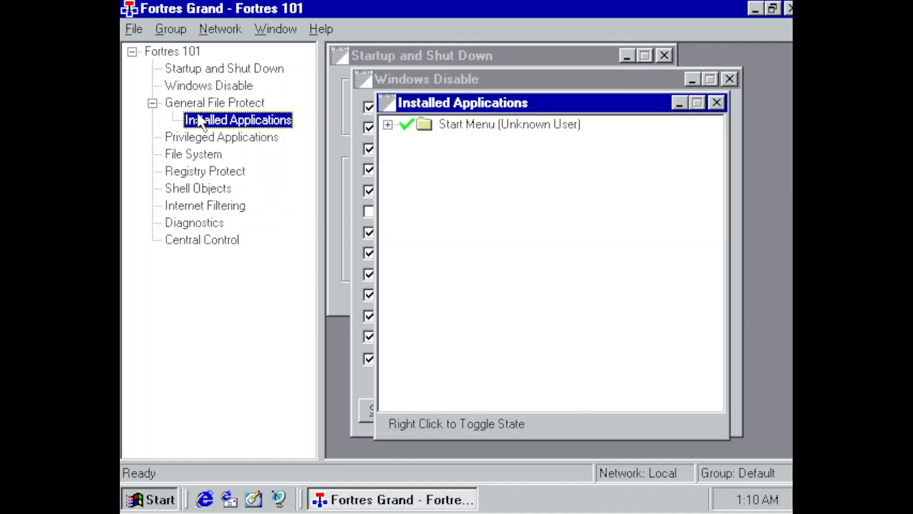
left_click(387, 125)
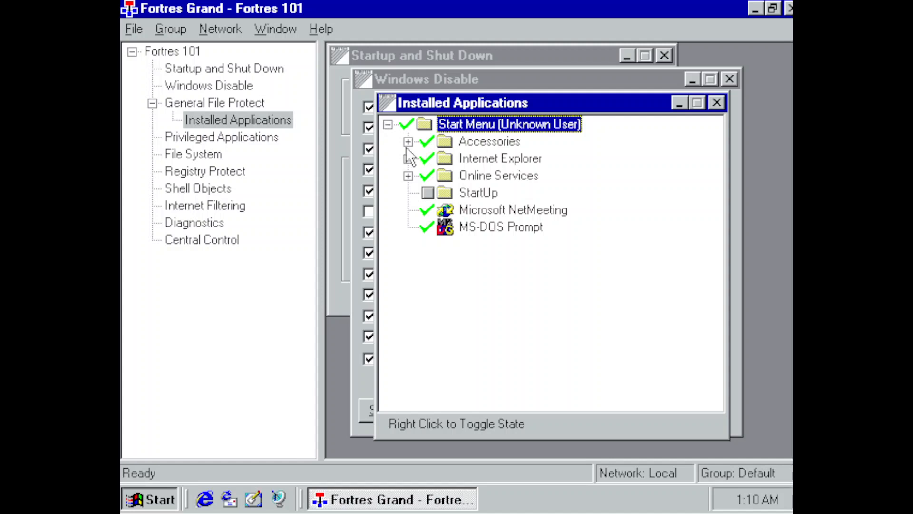
left_click(407, 141)
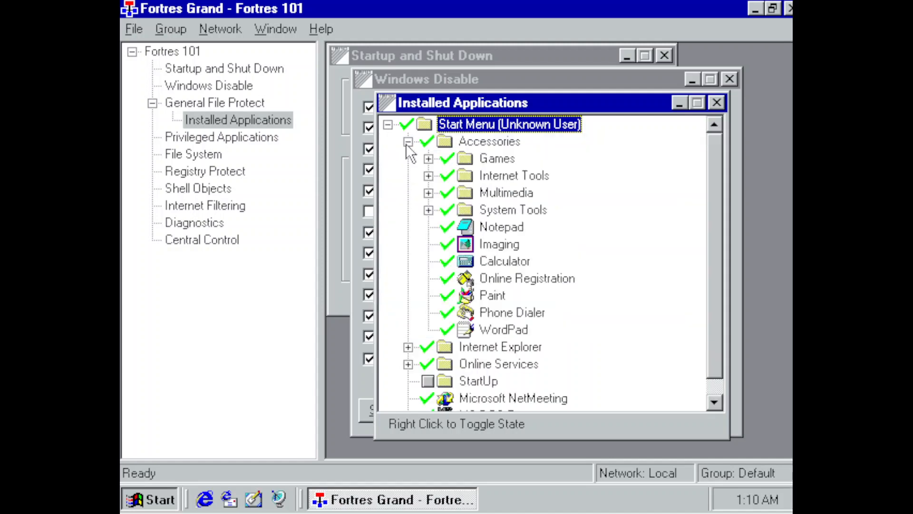
left_click(428, 159)
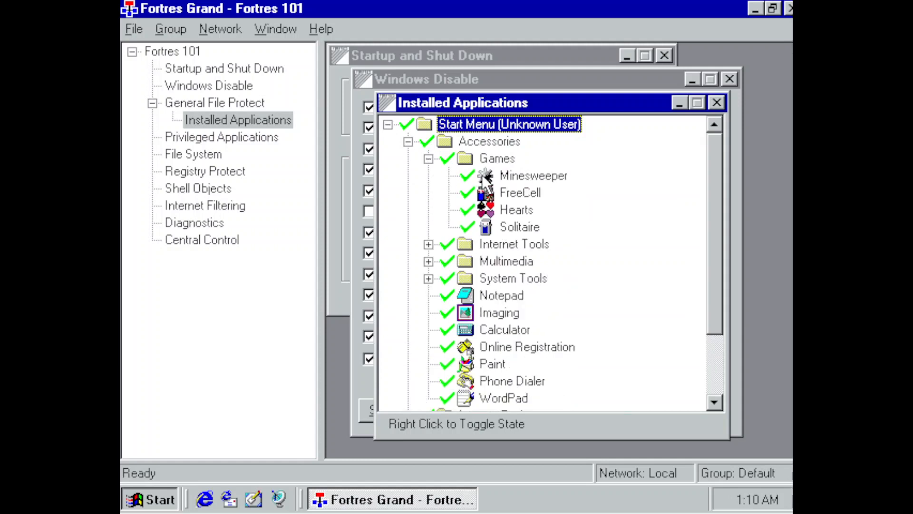
right_click(496, 228)
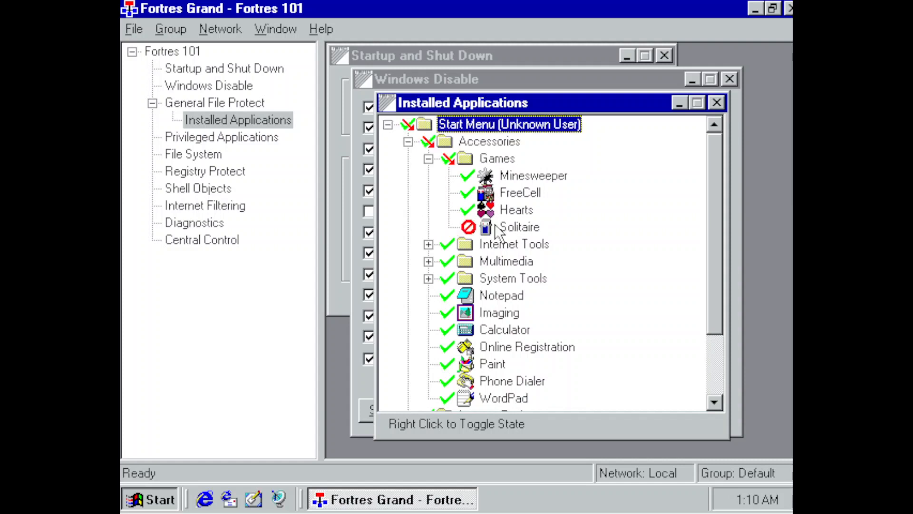
right_click(496, 231)
right_click(496, 231)
- Examine the Privileged Applications settings, including the programs without disk restrictions and the directories that may be browsed
left_click(218, 141)
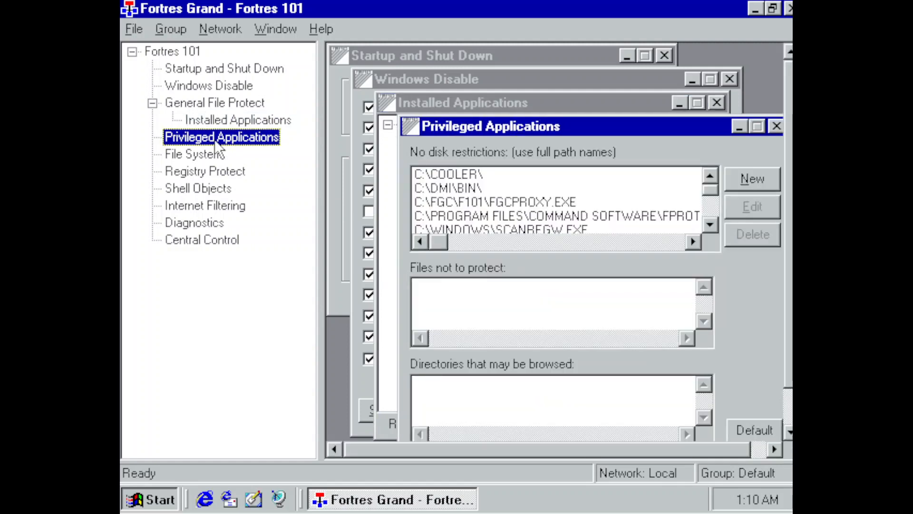
left_click(710, 219)
left_click(710, 220)
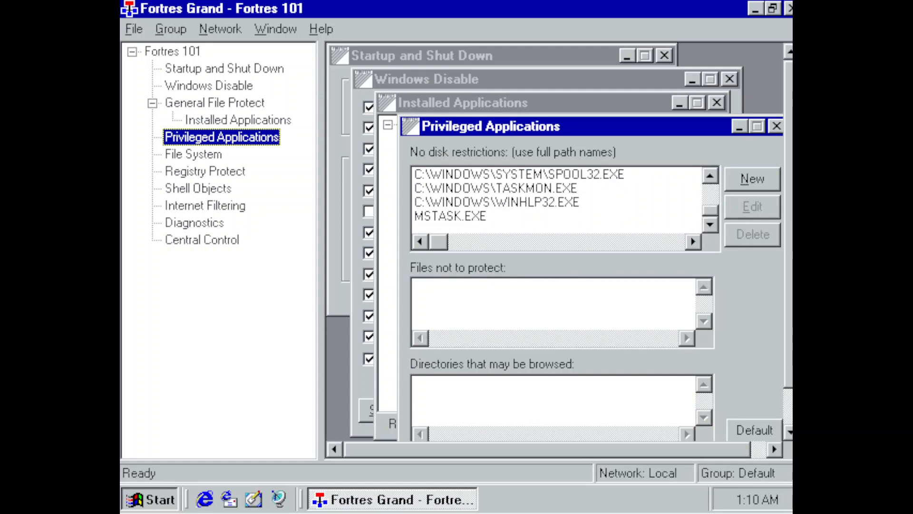
left_click(709, 222)
left_click_drag(610, 135, 600, 98)
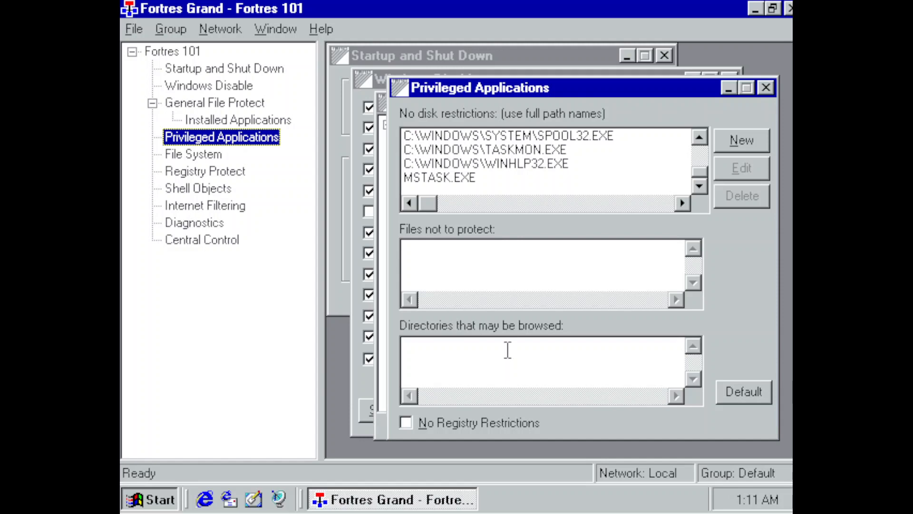
- Cycle the protection state of NETLOG.TXT on C:\ in the File System settings, then close the File System and Privileged Applications windows
left_click(181, 155)
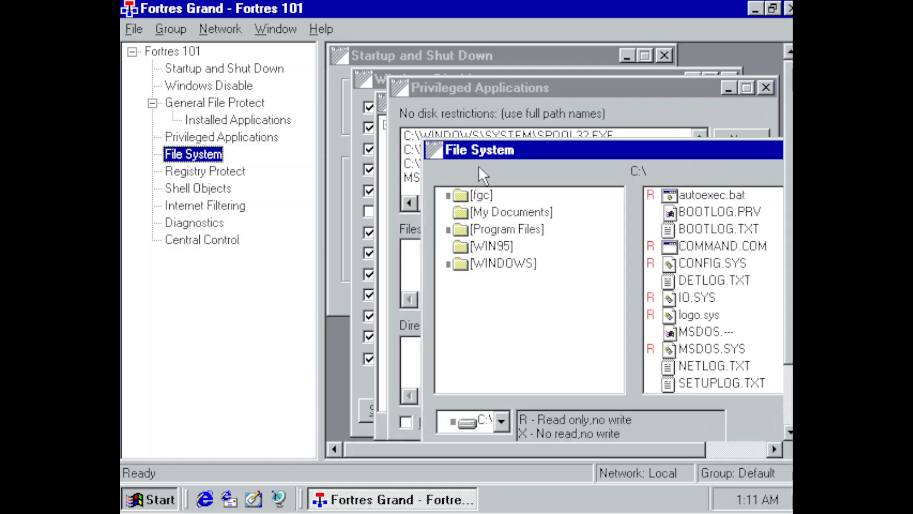
left_click_drag(543, 158, 448, 70)
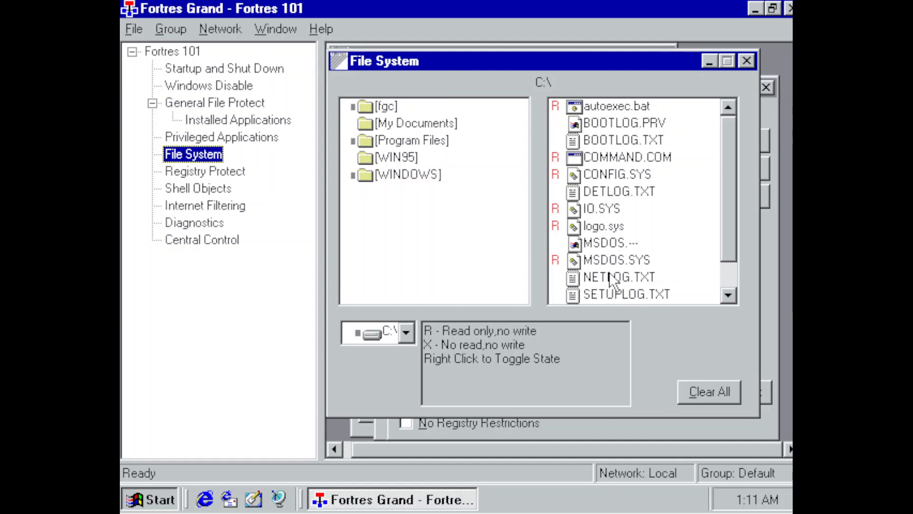
left_click(580, 280)
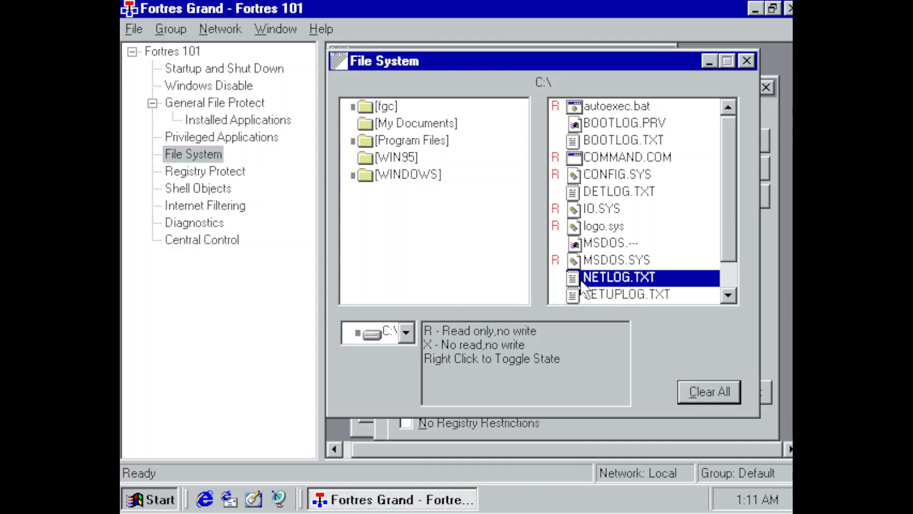
right_click(581, 281)
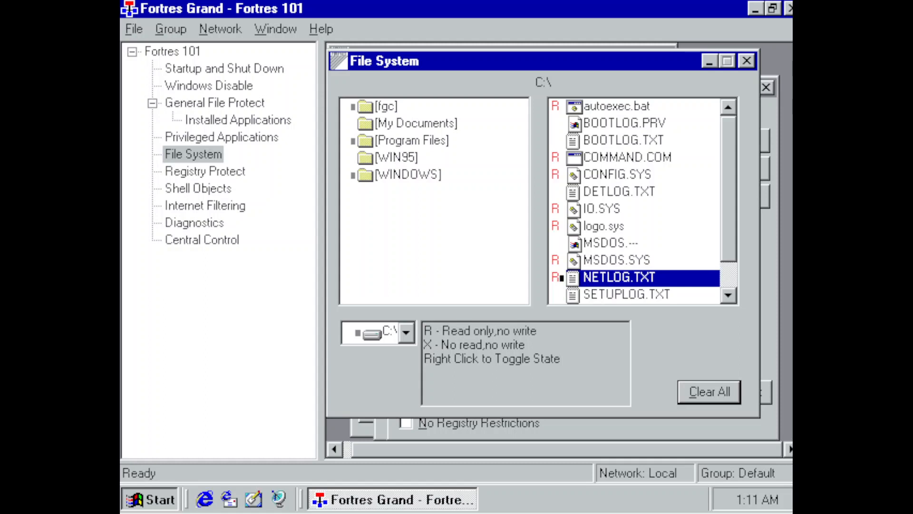
right_click(581, 281)
right_click(581, 281)
left_click(752, 64)
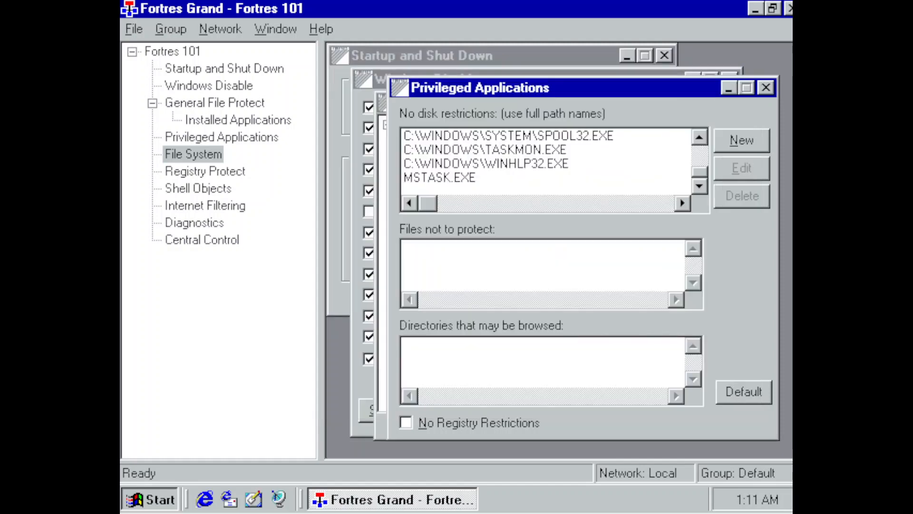
left_click(766, 88)
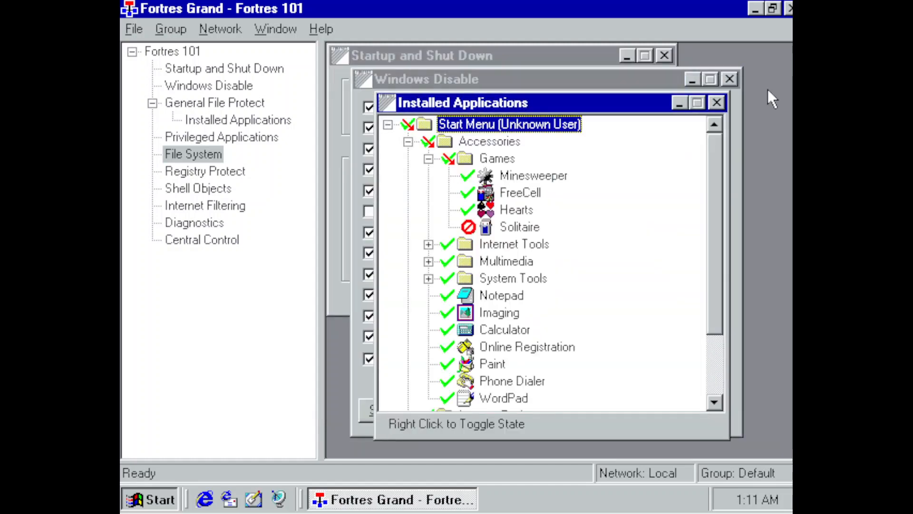
- Examine the Registry Protect settings, expanding HKEY_CURRENT_USER down to AppEvents and its Schemes key
left_click(208, 178)
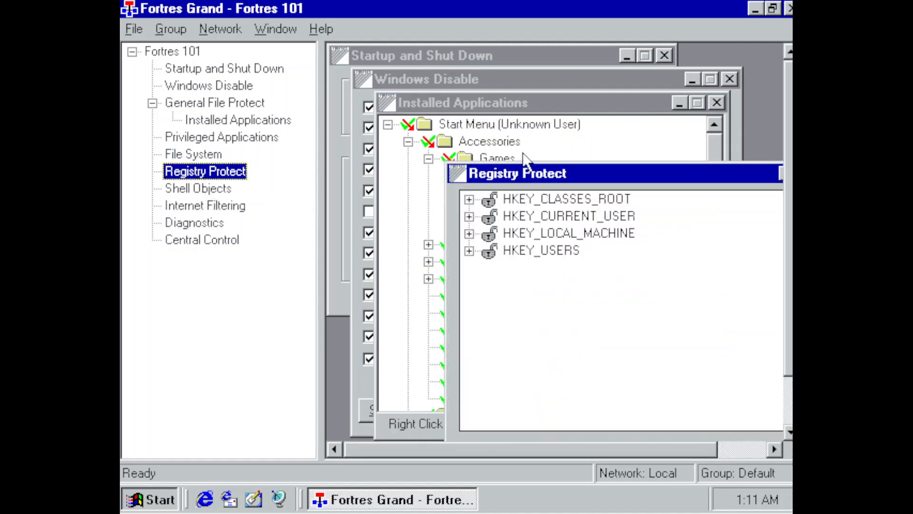
left_click_drag(531, 174, 476, 97)
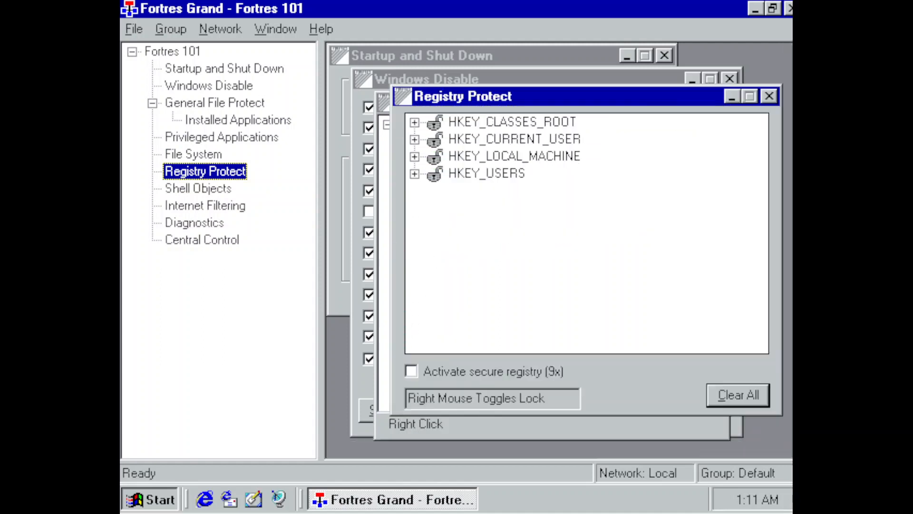
left_click(414, 139)
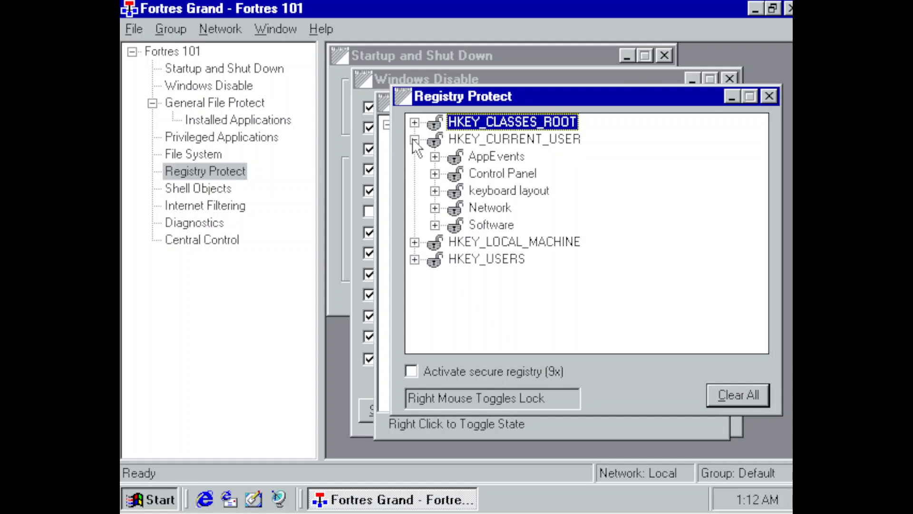
left_click(435, 157)
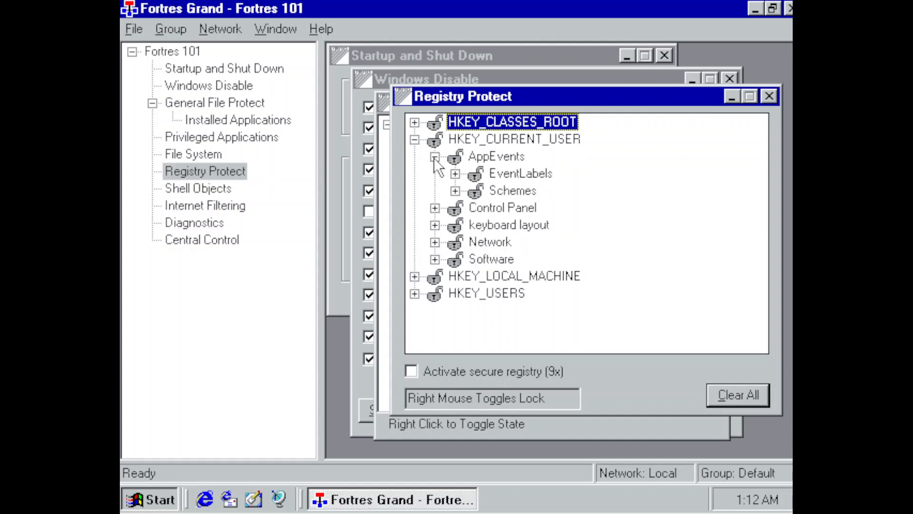
left_click(455, 190)
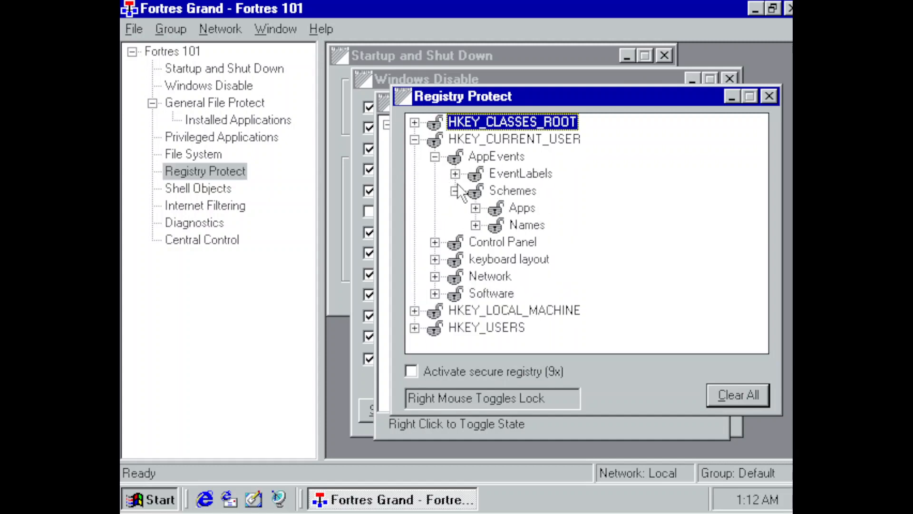
- Lock HKEY_CLASSES_ROOT in Registry Protect, toggle the lock on the Apps key under Schemes twice, and close the window
right_click(535, 212)
left_click(534, 212)
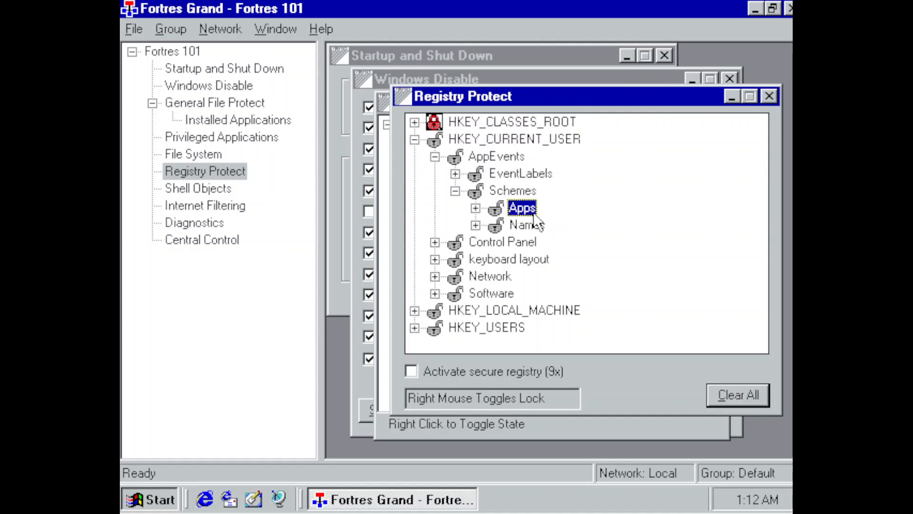
right_click(534, 214)
right_click(534, 214)
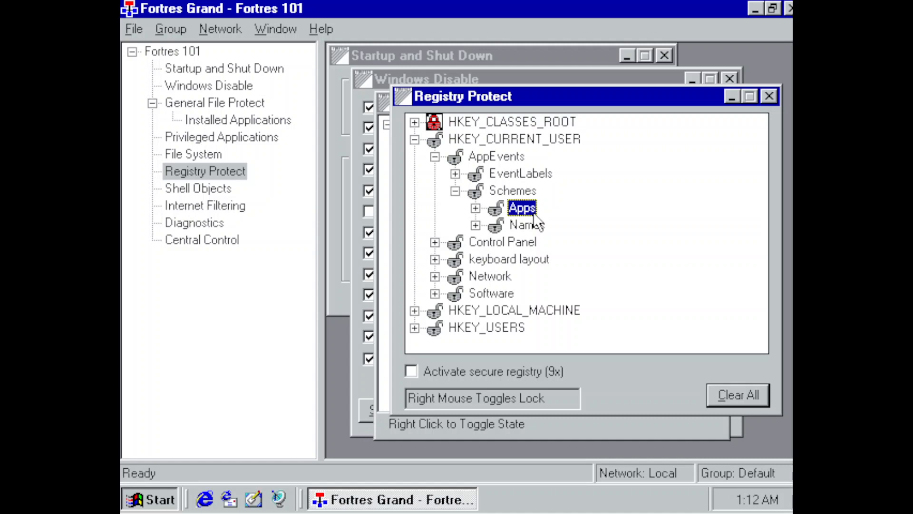
left_click(776, 95)
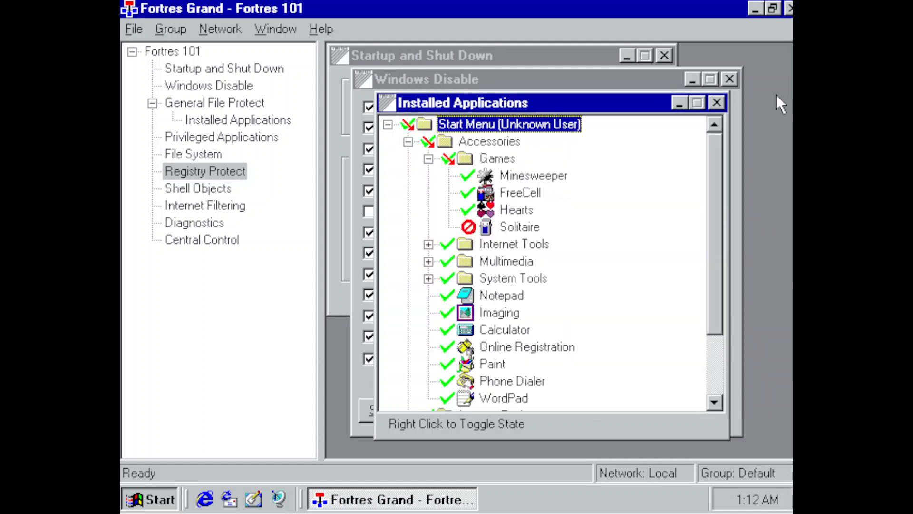
- Examine the Shell Objects settings for the NEEDS DOS and NO ACCESS users
left_click(203, 193)
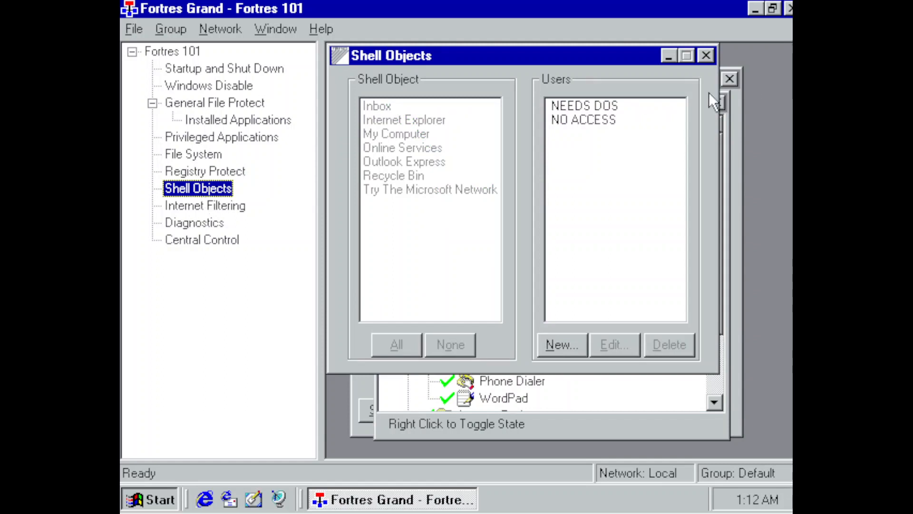
left_click(600, 119)
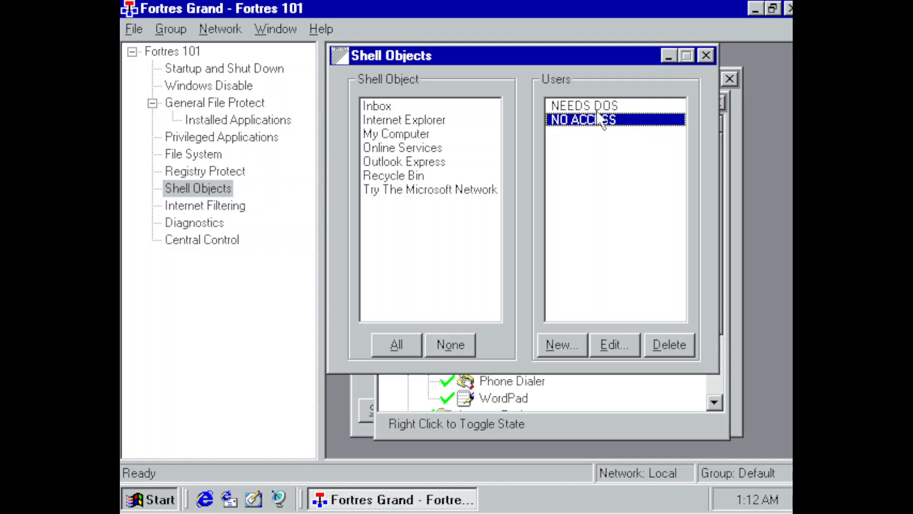
left_click(596, 109)
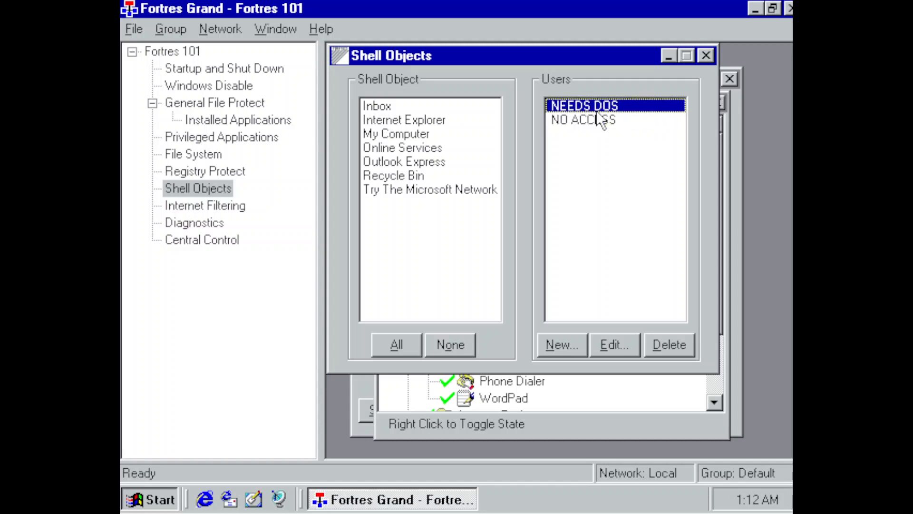
left_click(585, 121)
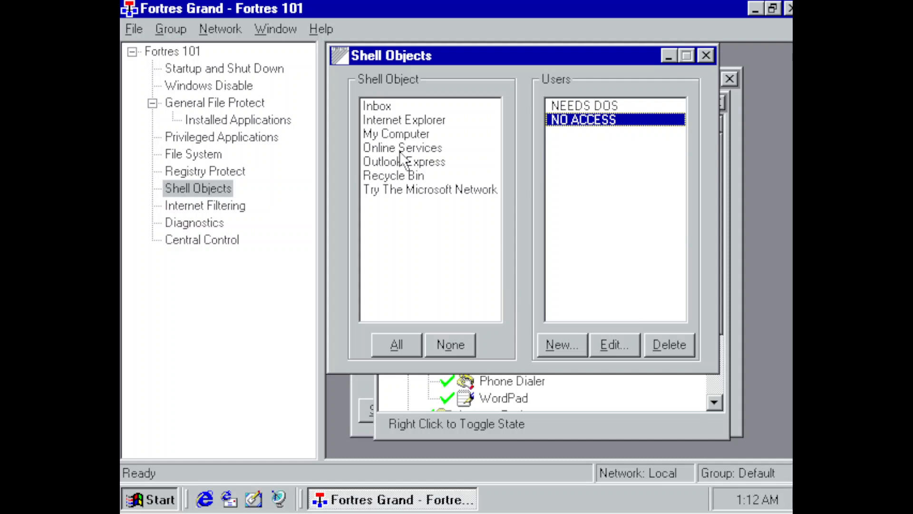
- Select Internet Explorer, My Computer, Online Services and Outlook Express for the NO ACCESS user, clear the selection, and close Shell Objects
left_click(446, 126)
left_click(436, 134)
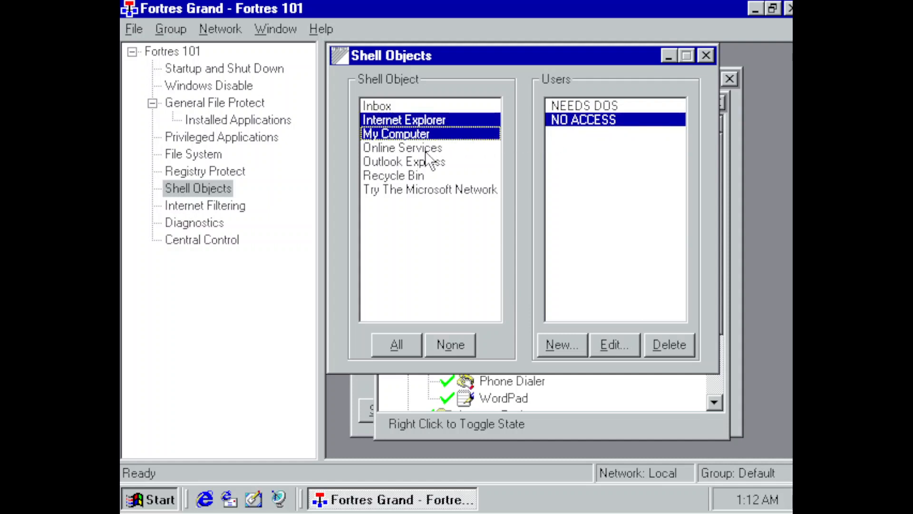
left_click(424, 160)
left_click(416, 150)
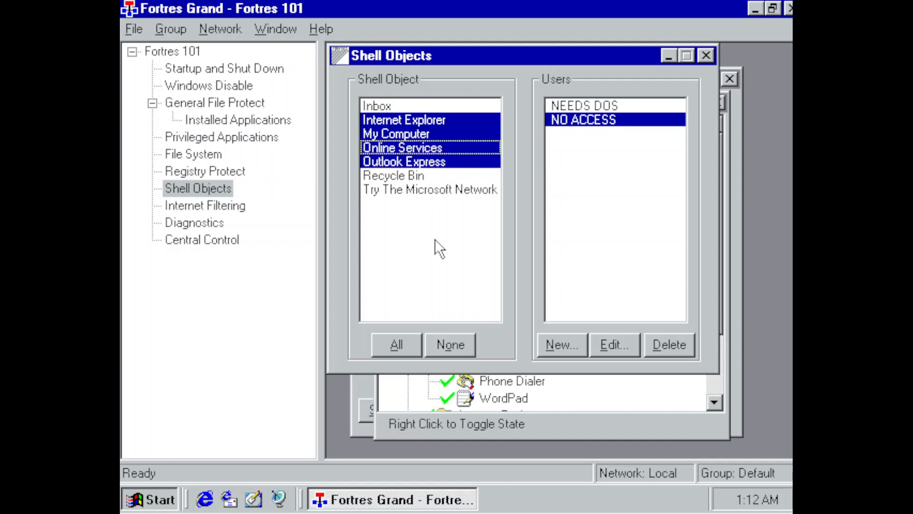
left_click(449, 343)
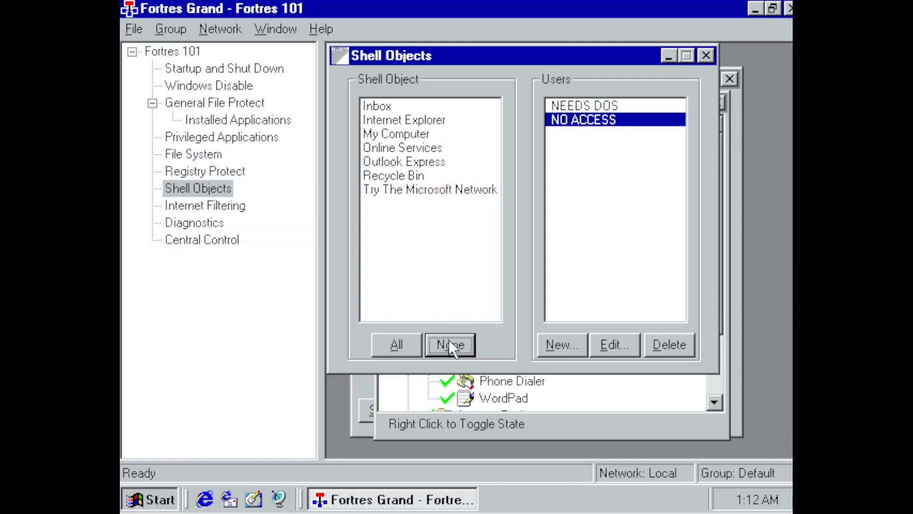
left_click(706, 56)
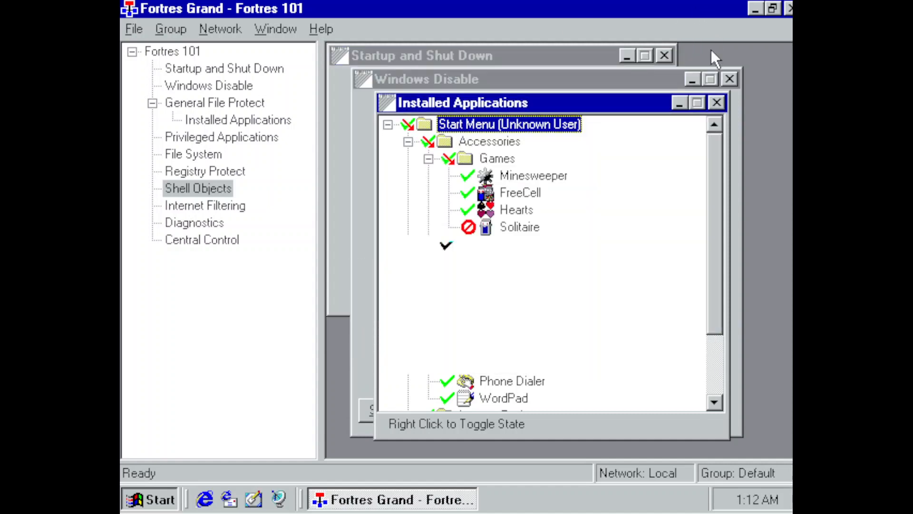
- Examine the Internet Filtering settings, including the URL block and allow lists, and close the window
left_click(228, 206)
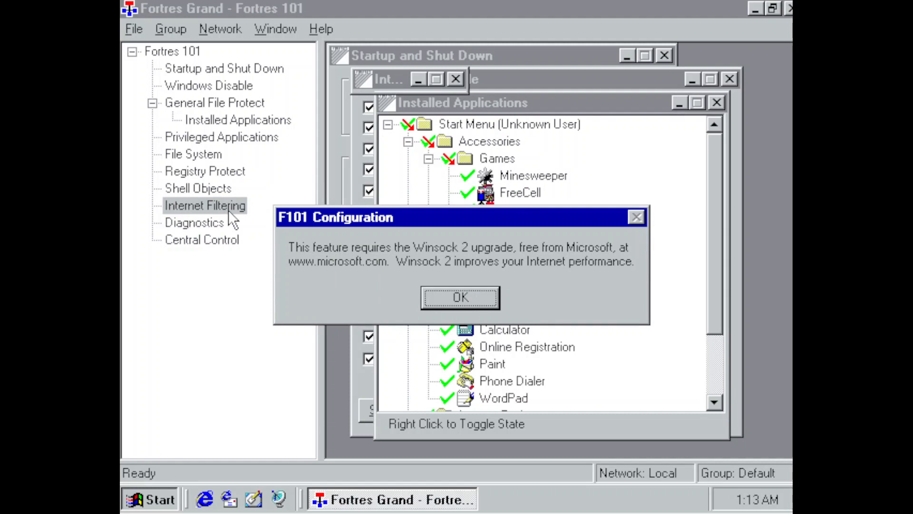
left_click(487, 296)
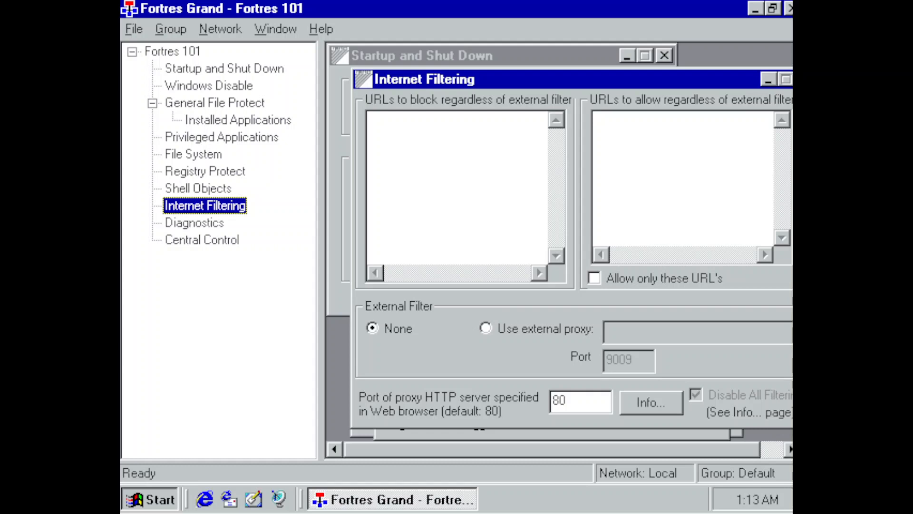
left_click(805, 80)
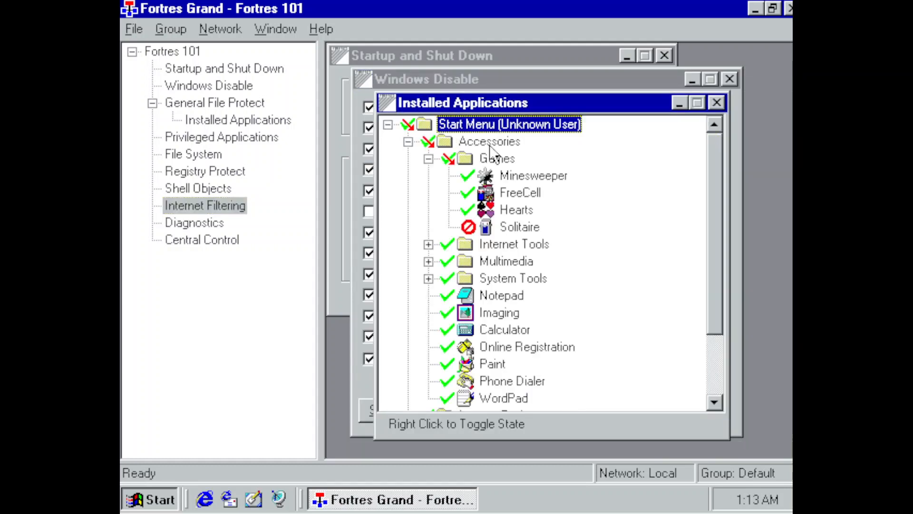
- Examine the Diagnostics settings with the failed file and interface actions, and close the window
left_click(188, 223)
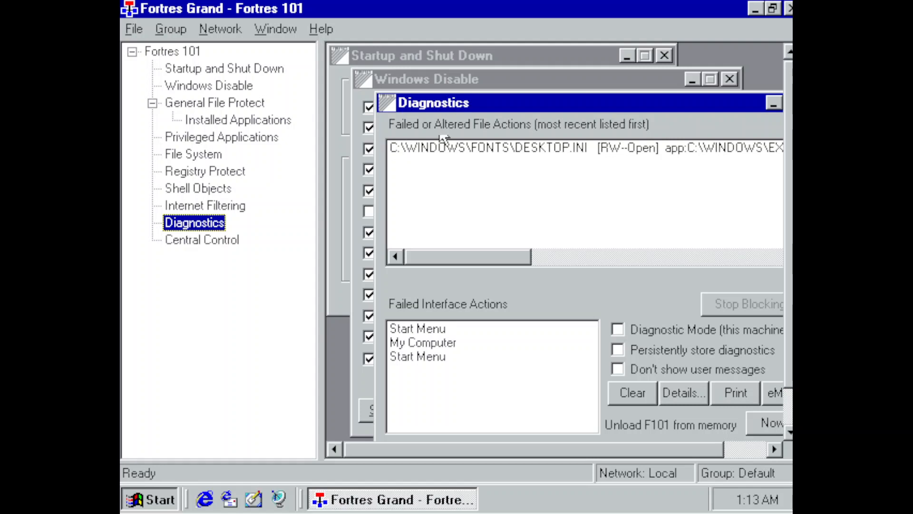
left_click_drag(455, 110, 355, 99)
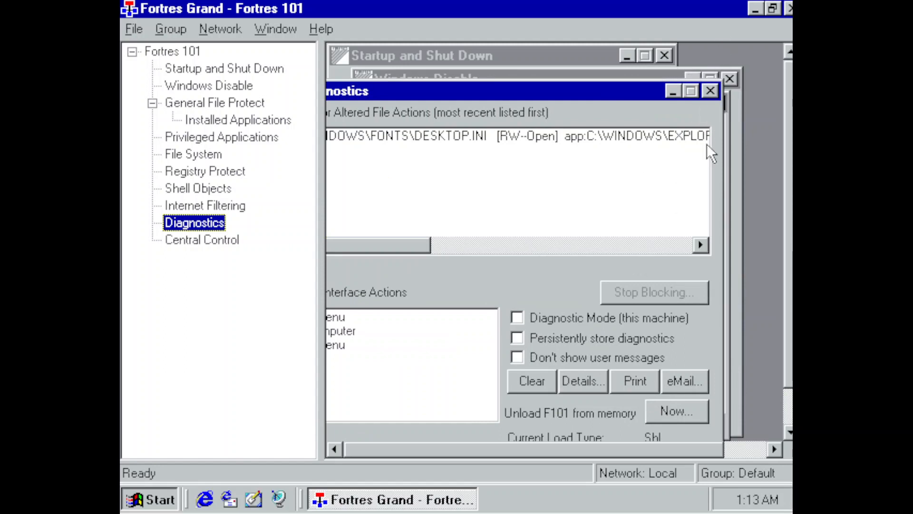
left_click(708, 91)
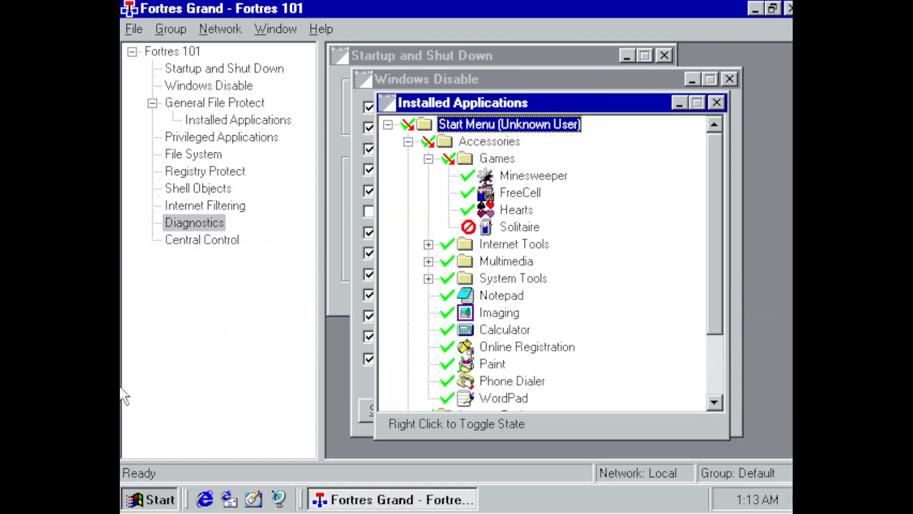
- Examine the Central Control settings, moving the window to reach its remaining controls, and close it
left_click(205, 239)
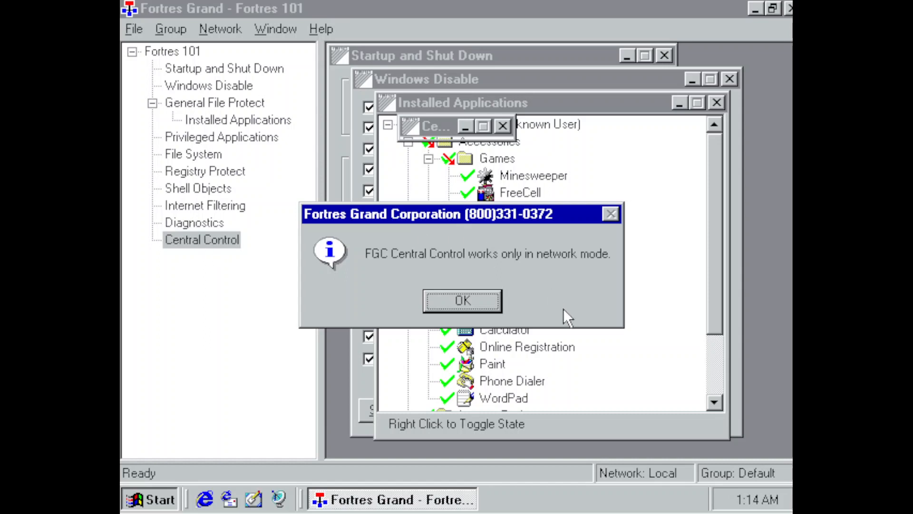
left_click(492, 310)
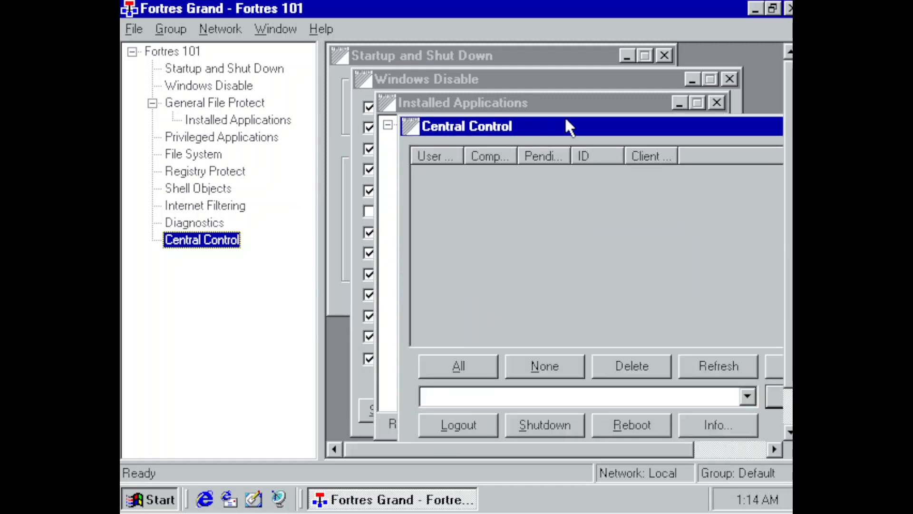
left_click_drag(572, 126, 360, 123)
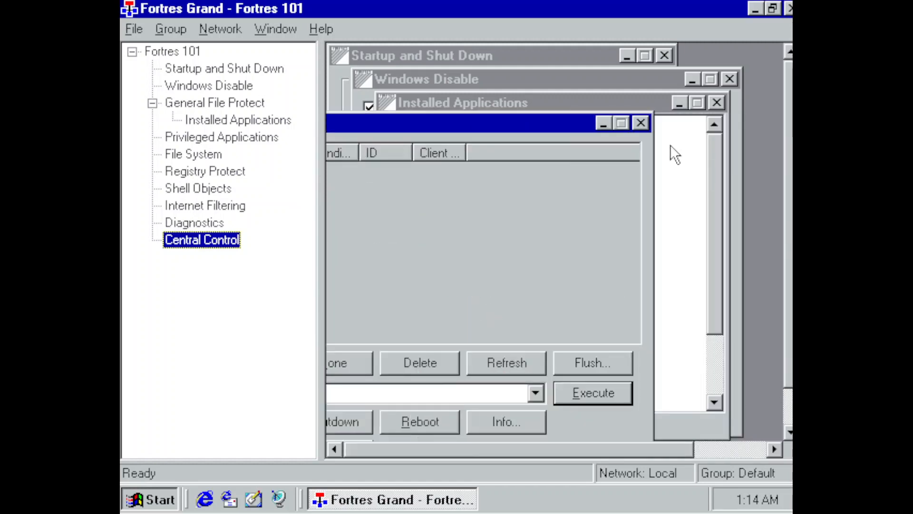
left_click(640, 123)
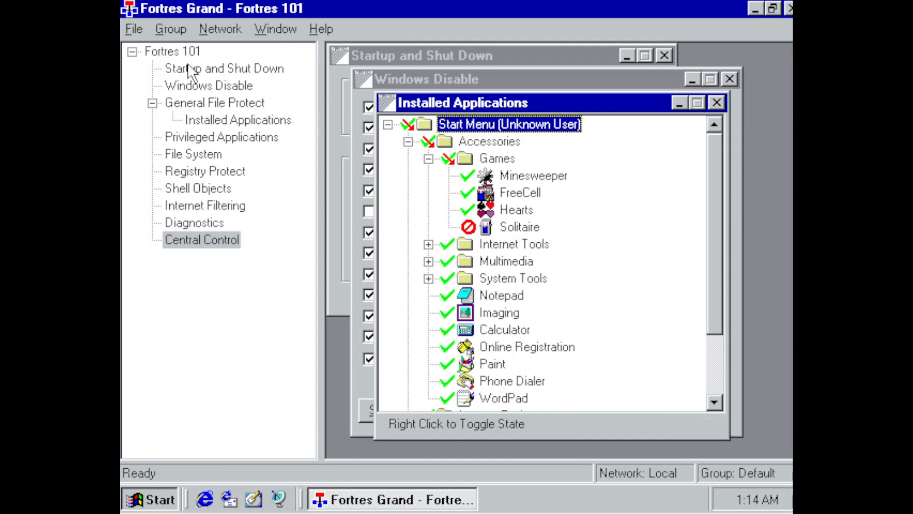
- Allow access to the Start Menu by deselecting it in the Windows Disable settings, and exit the configuration program
left_click(191, 86)
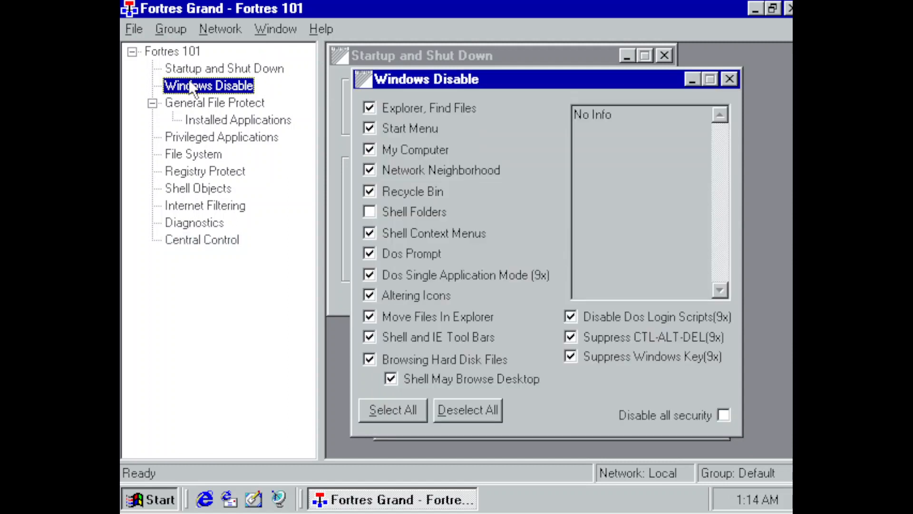
left_click(434, 134)
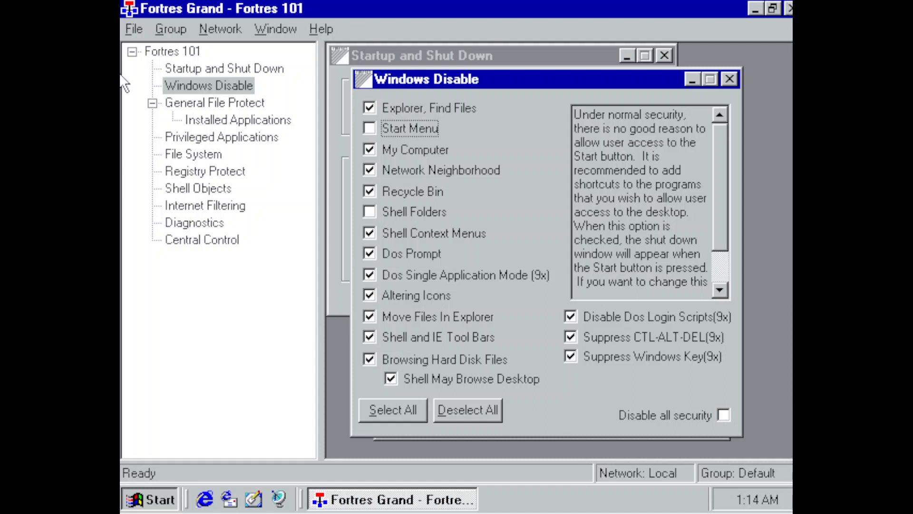
left_click(135, 33)
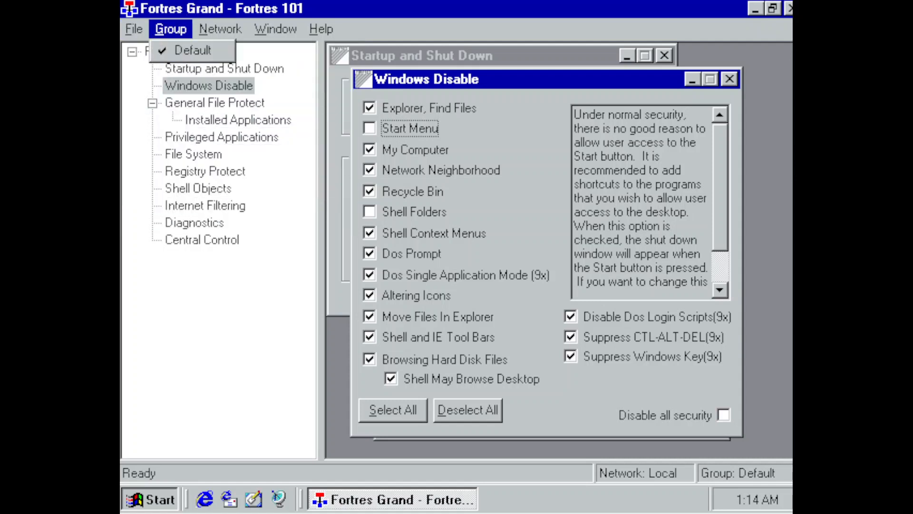
left_click(138, 50)
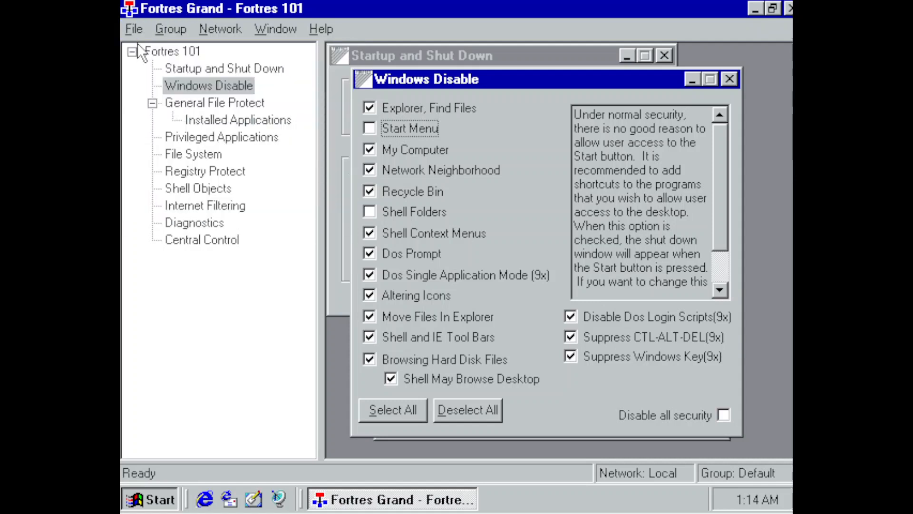
left_click(134, 36)
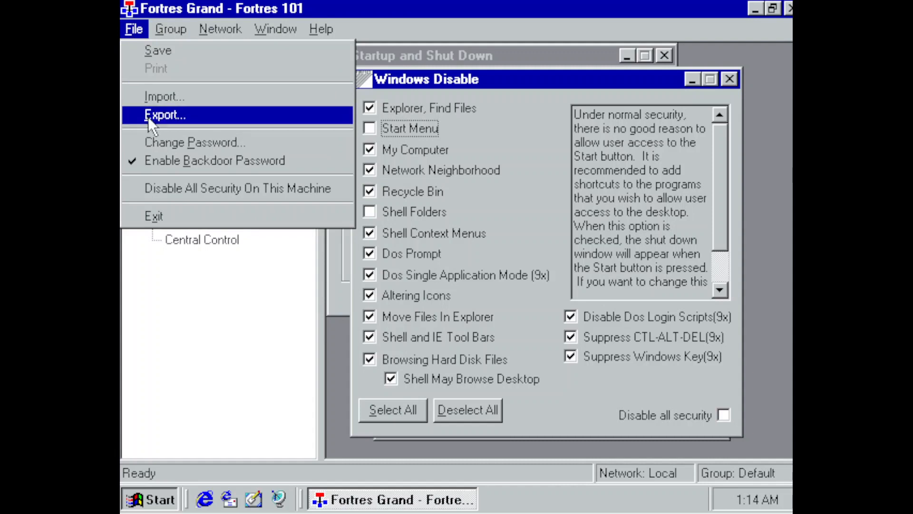
left_click(156, 215)
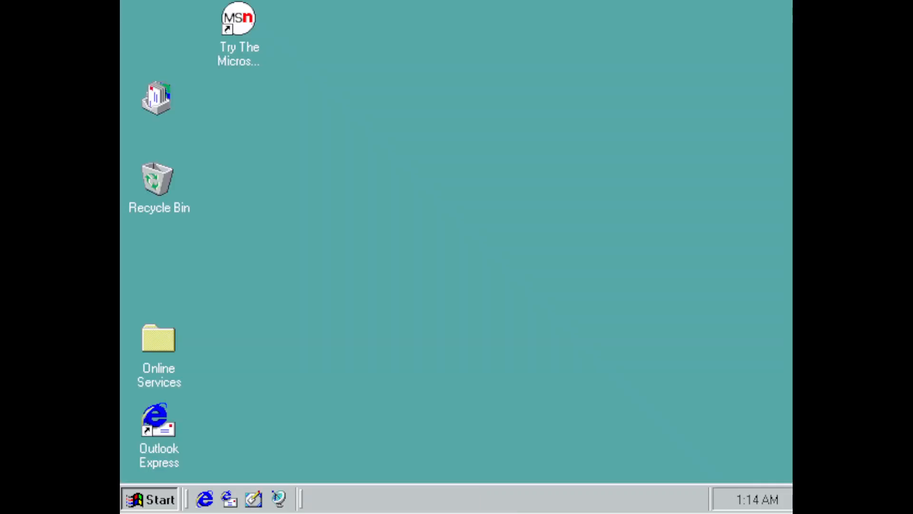
- Test access to the Start menu and to My Computer on the desktop
left_click(164, 500)
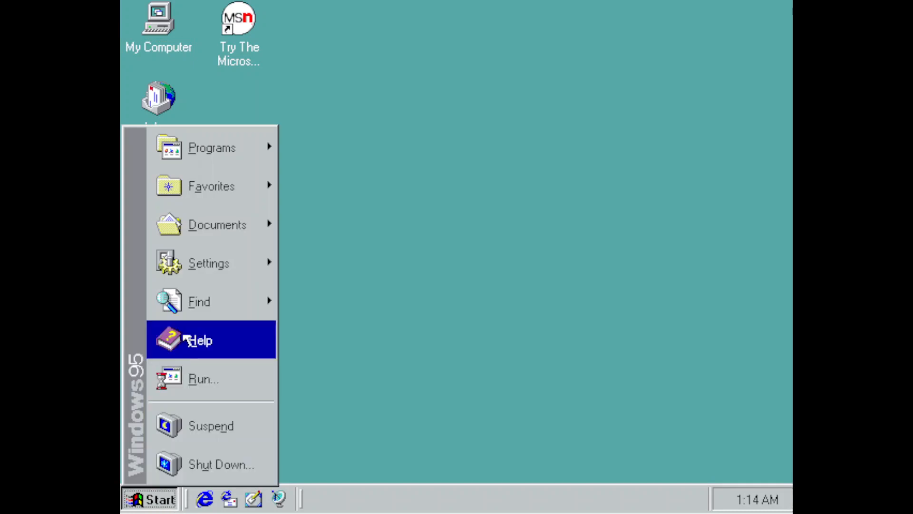
left_click(363, 97)
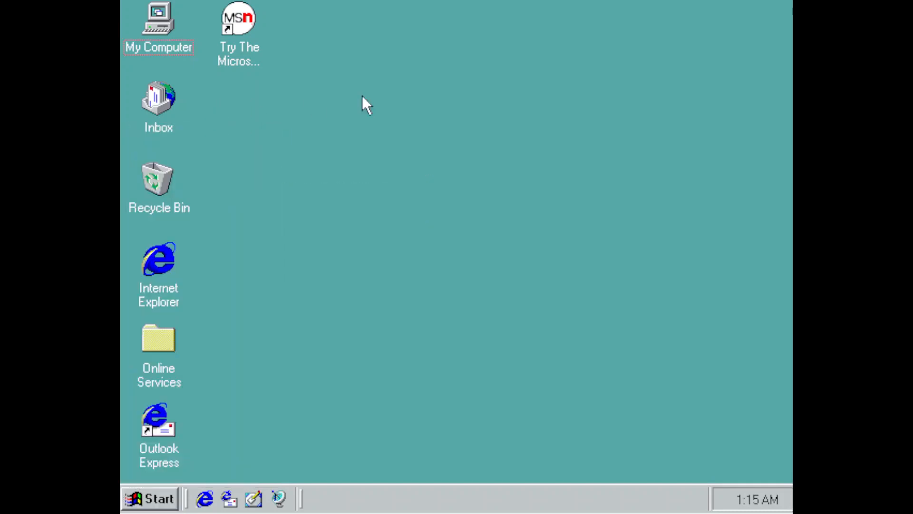
left_click(160, 16)
left_click(160, 17)
- Test the Inbox, Recycle Bin and Internet Explorer desktop icons, cancelling the Inbox Setup and Internet Connection wizards
double_click(160, 107)
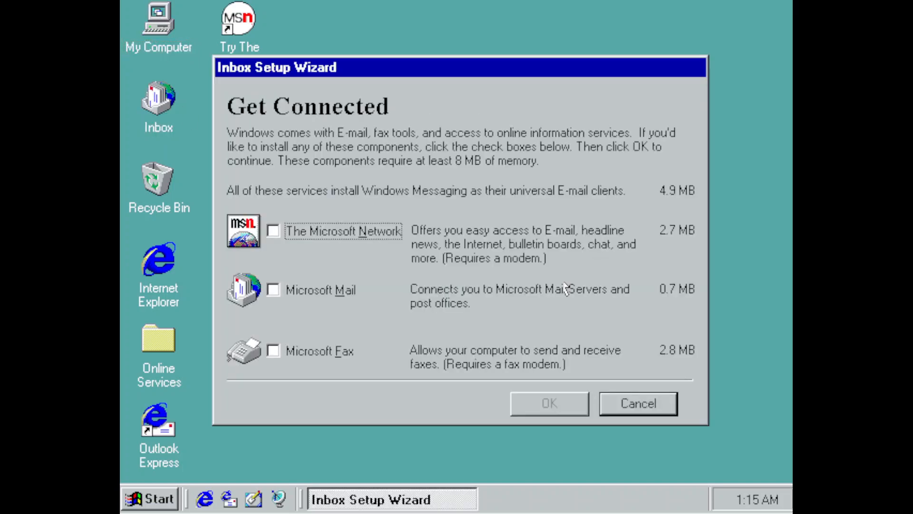
left_click(665, 394)
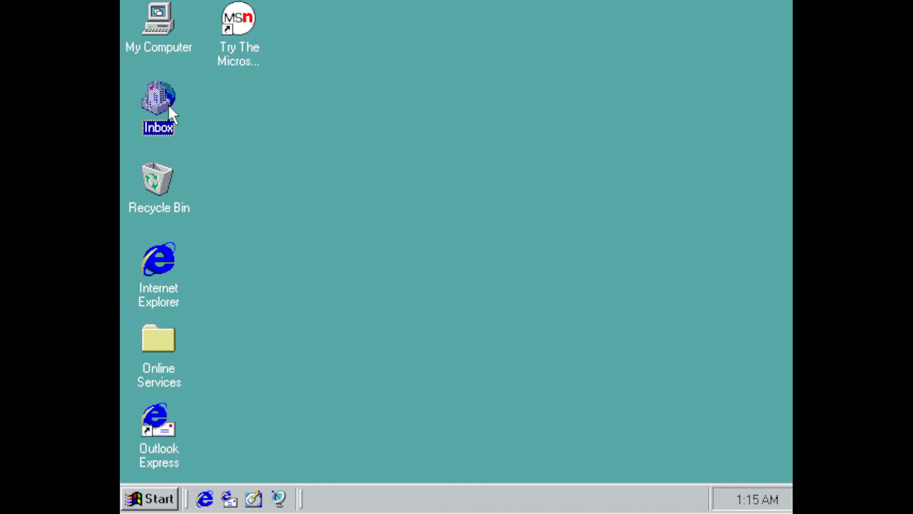
left_click(164, 200)
left_click(160, 252)
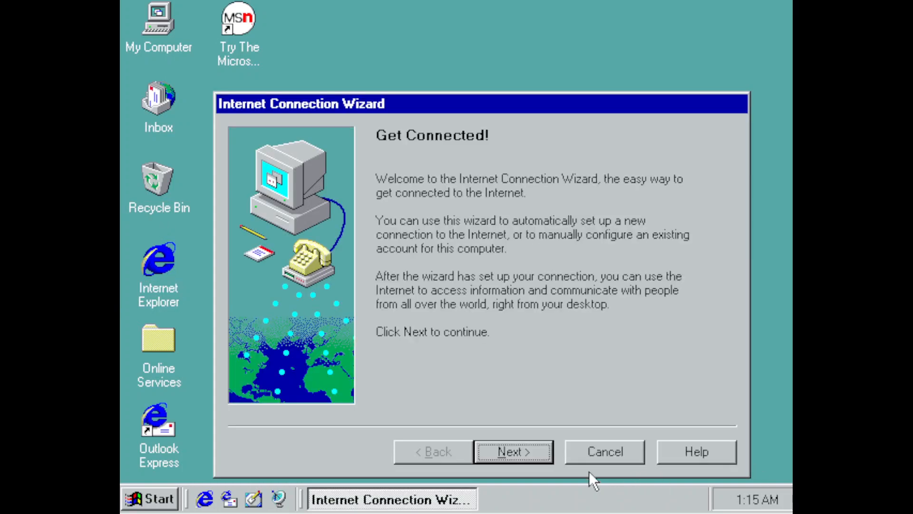
left_click(606, 459)
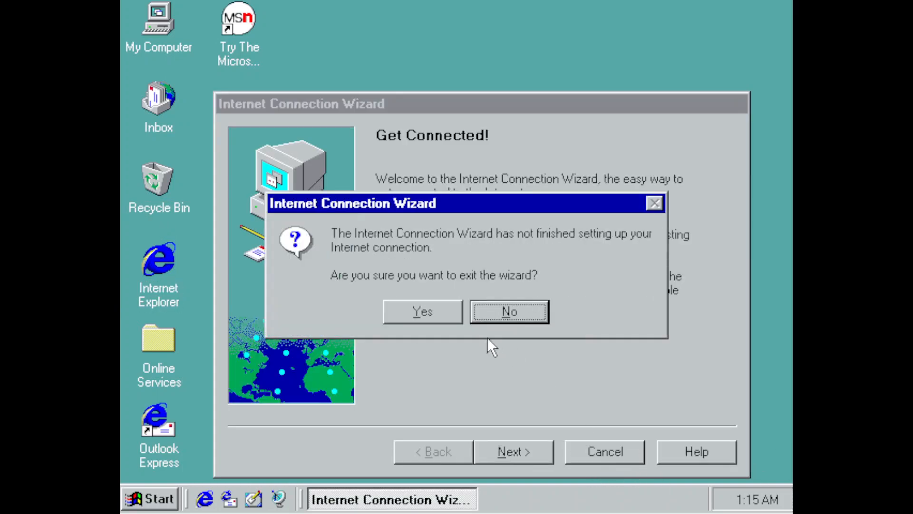
left_click(436, 301)
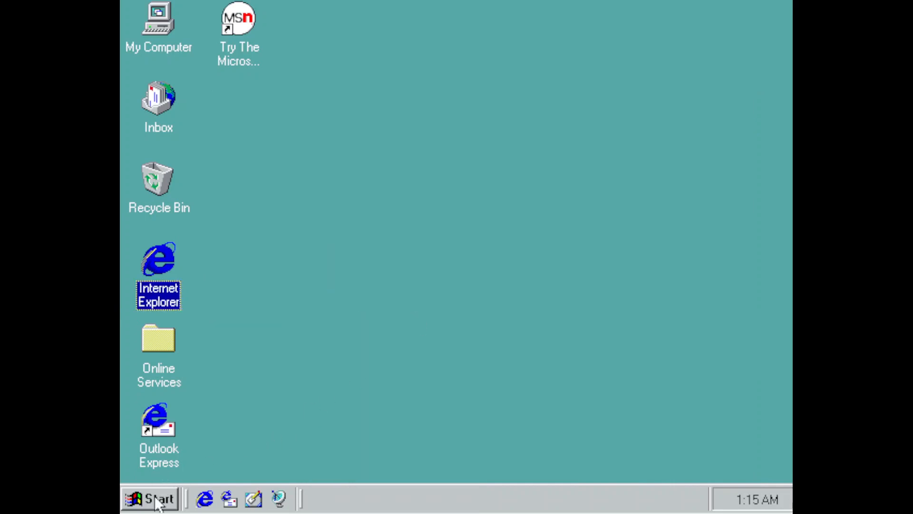
- Test launching FreeCell from the Games folder of Accessories, and close the game
left_click(157, 499)
mouse_move(196, 146)
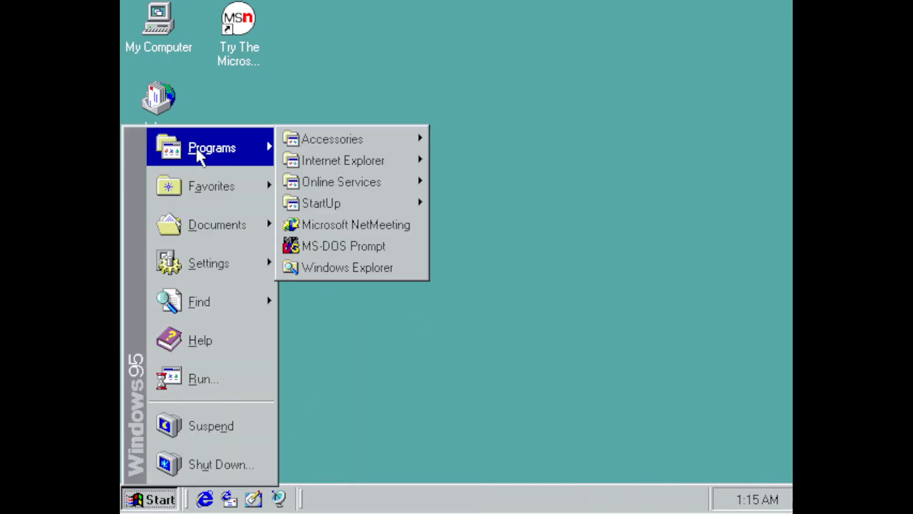
mouse_move(320, 144)
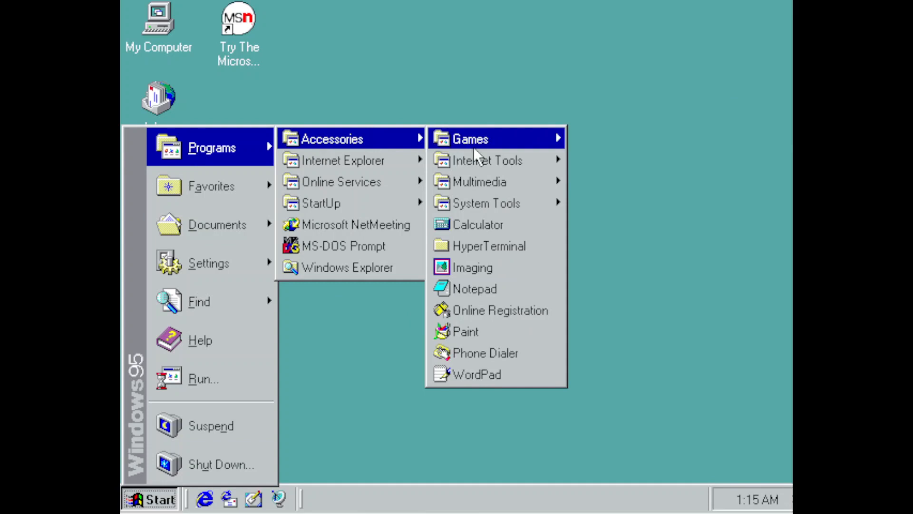
mouse_move(472, 147)
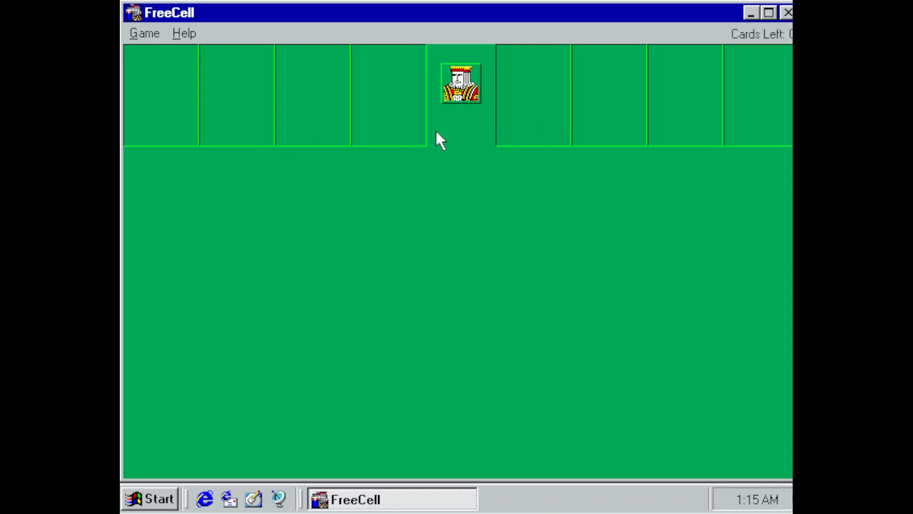
left_click(787, 13)
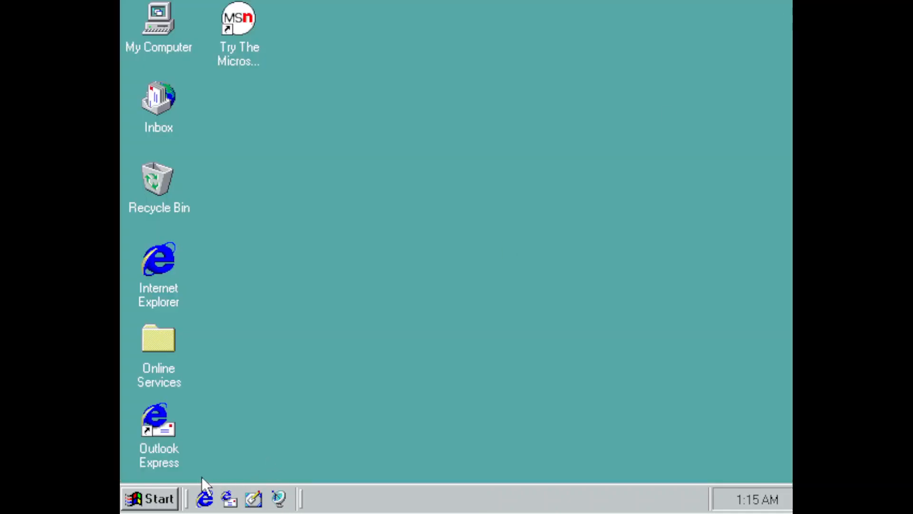
- Test launching Solitaire from the Games folder of Accessories, dismissing the resulting dialog
left_click(151, 498)
mouse_move(225, 135)
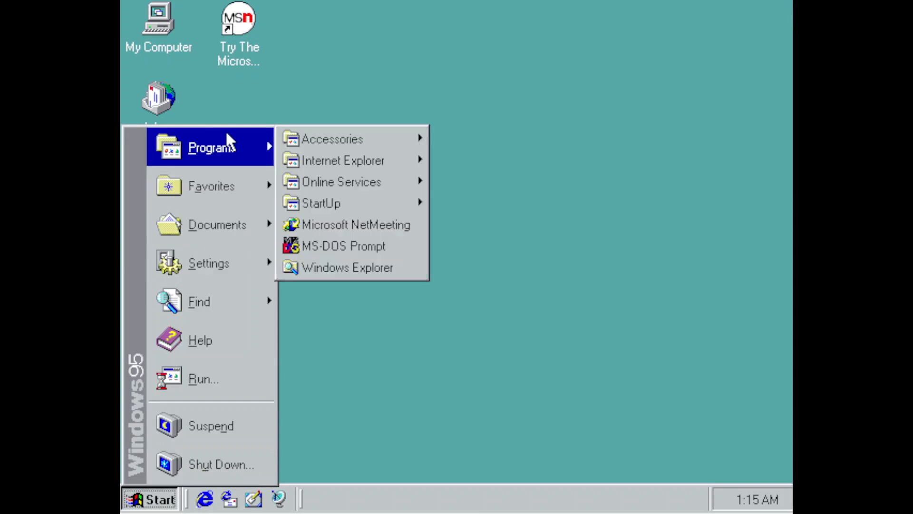
mouse_move(377, 137)
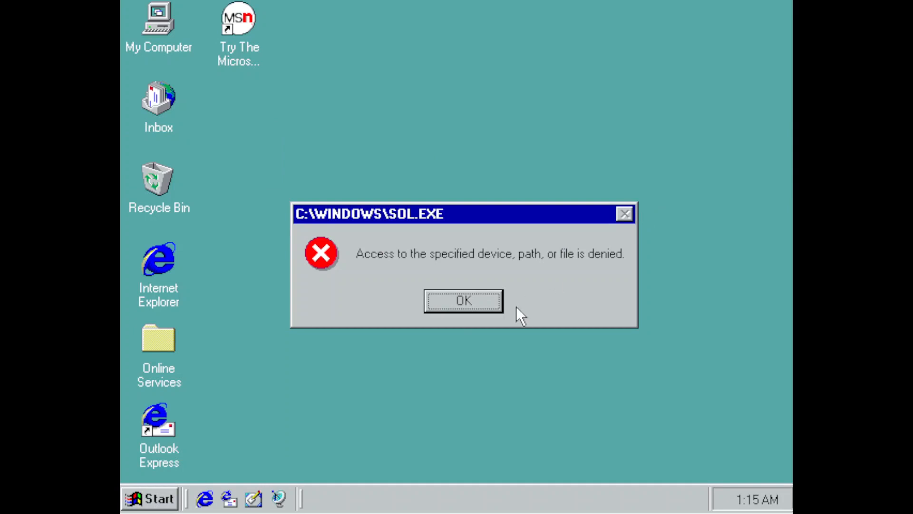
left_click(446, 306)
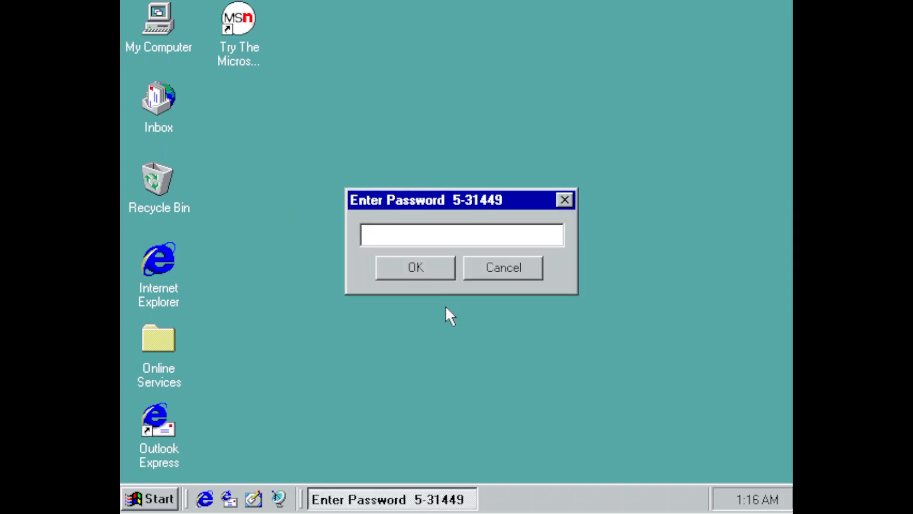
- Enter the password to open the Fortres 101 configuration program and show the Windows Disable settings
type("*****")
key("Return")
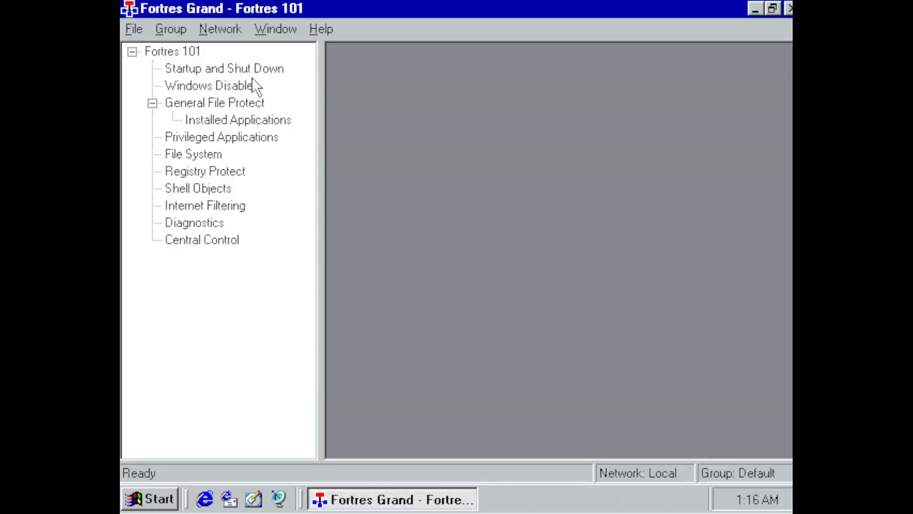
left_click(231, 90)
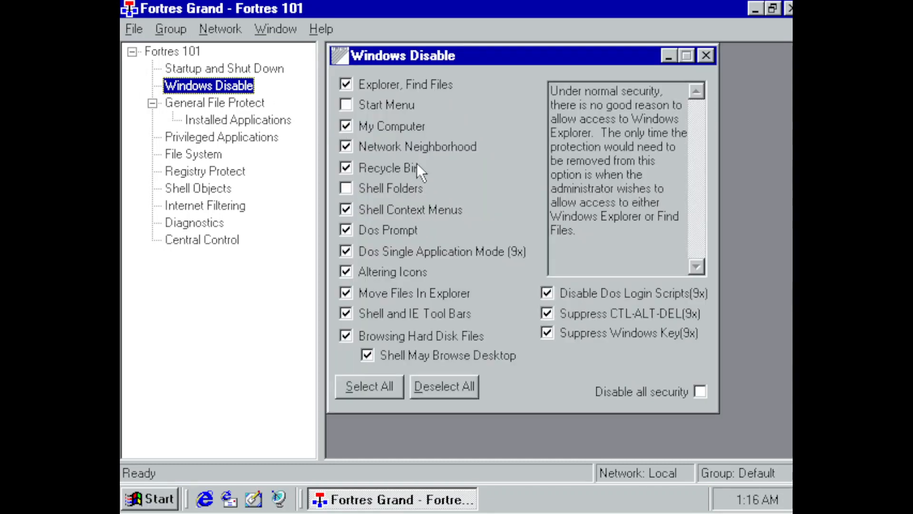
- Try to allow Solitaire under Accessories > Games in the Installed Applications settings, and close the configuration program
left_click(215, 122)
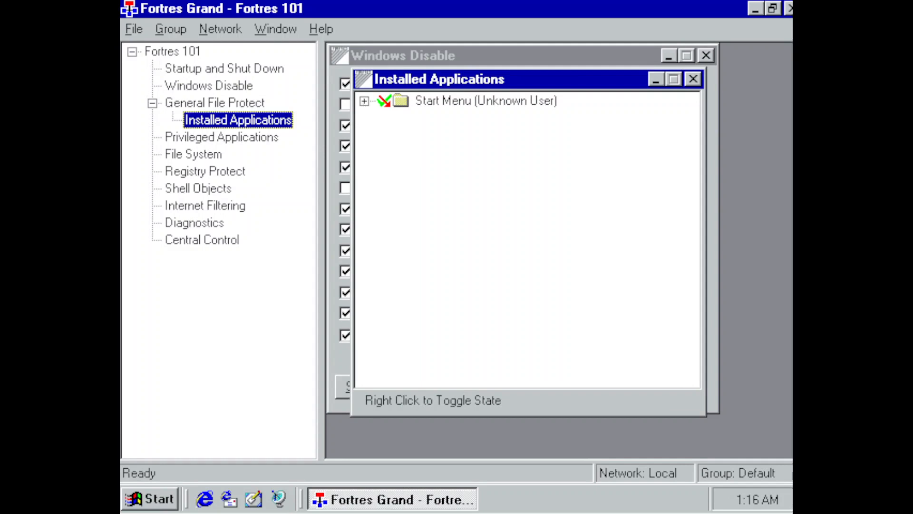
left_click(364, 101)
left_click(384, 118)
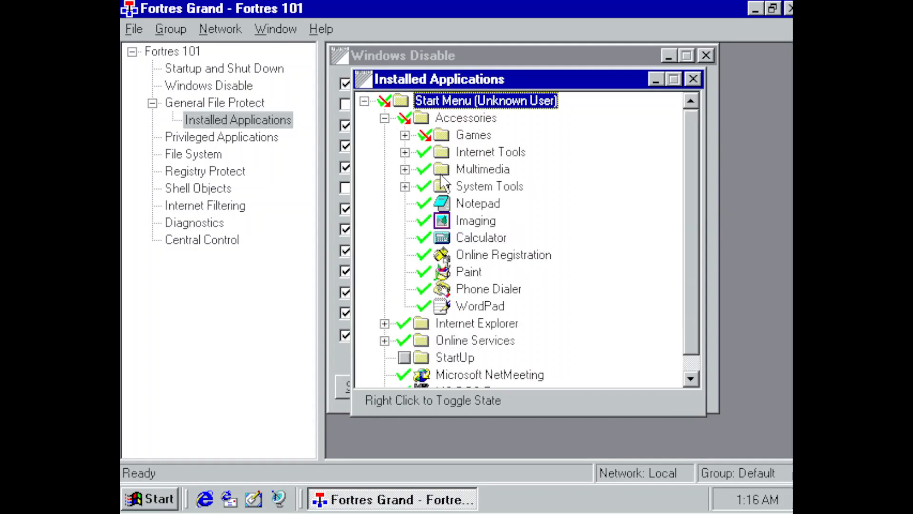
left_click(405, 135)
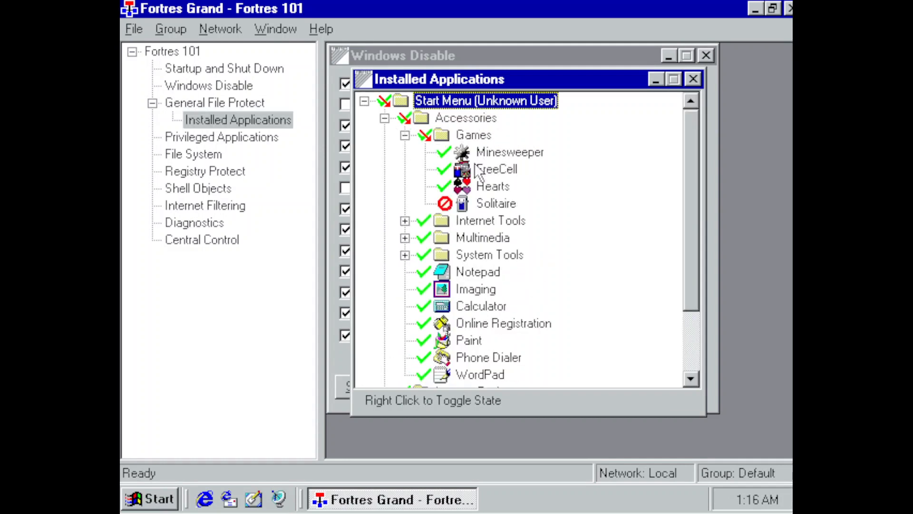
right_click(504, 203)
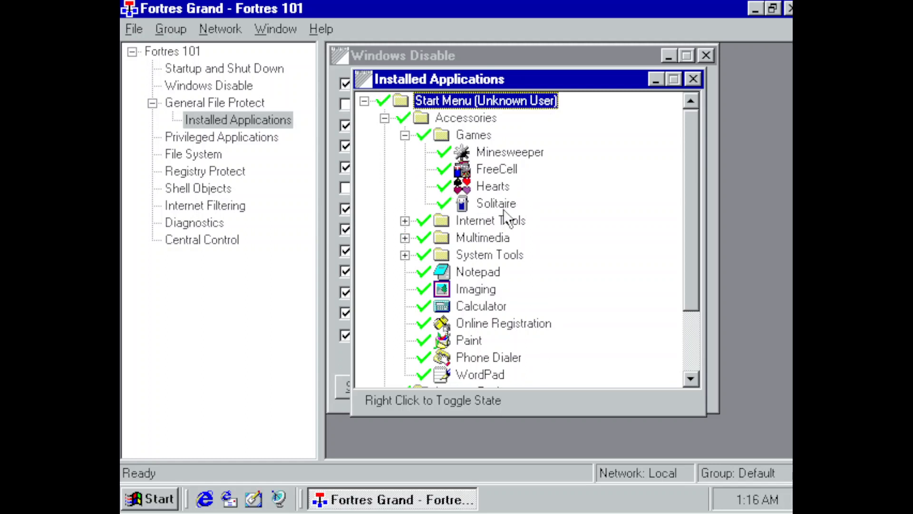
left_click(693, 79)
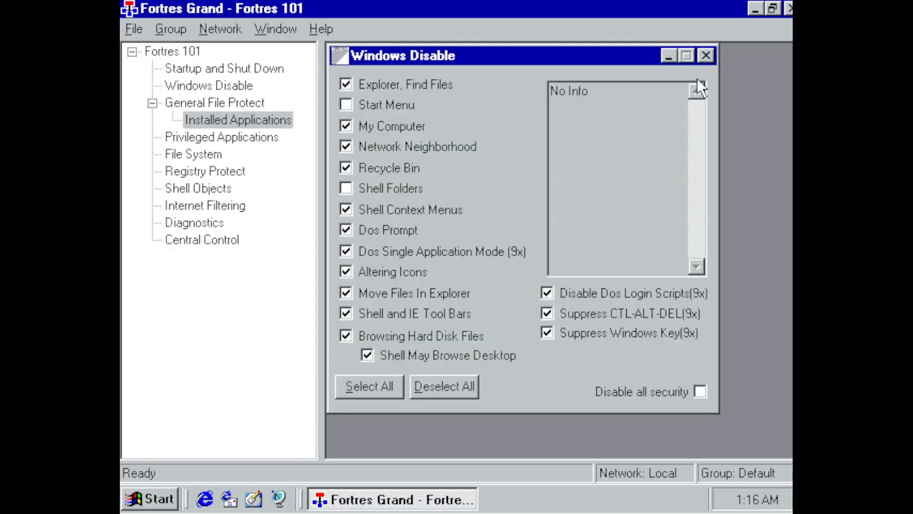
left_click(791, 8)
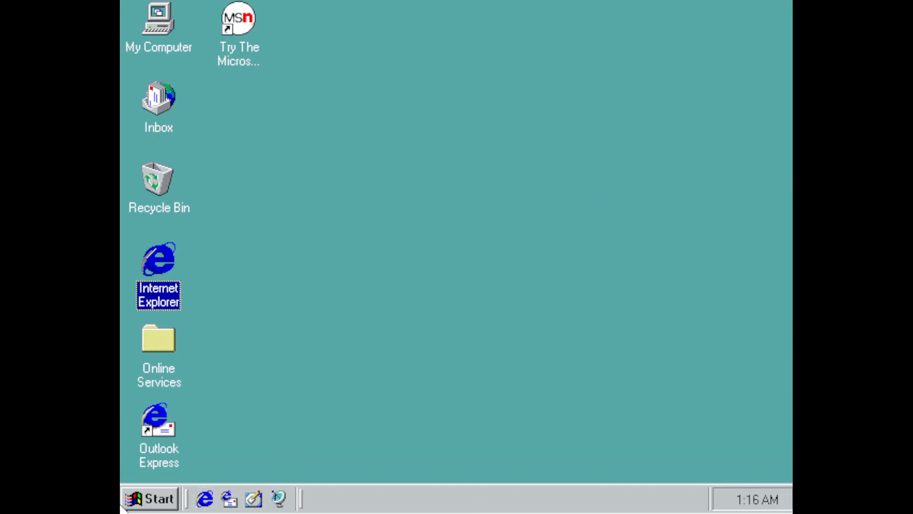
- Retest launching Solitaire from the Games folder of Accessories, and dismiss the result
left_click(150, 488)
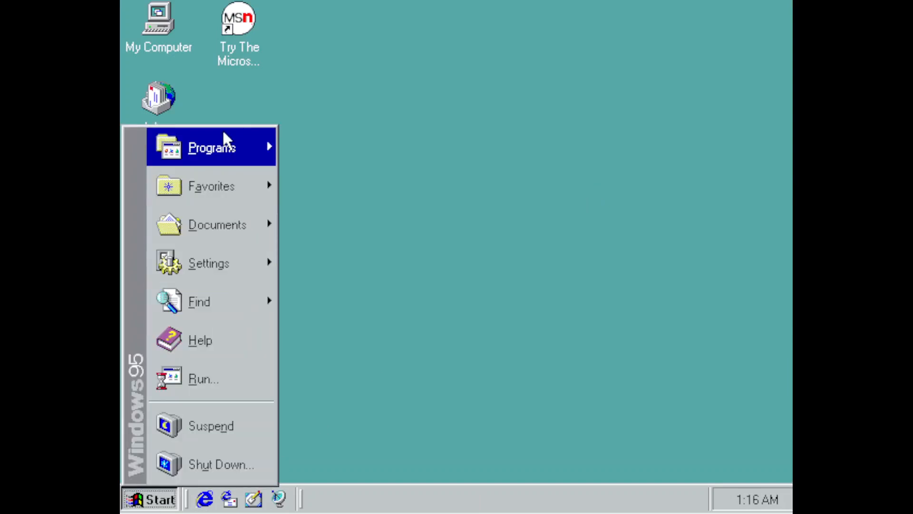
mouse_move(222, 138)
mouse_move(425, 143)
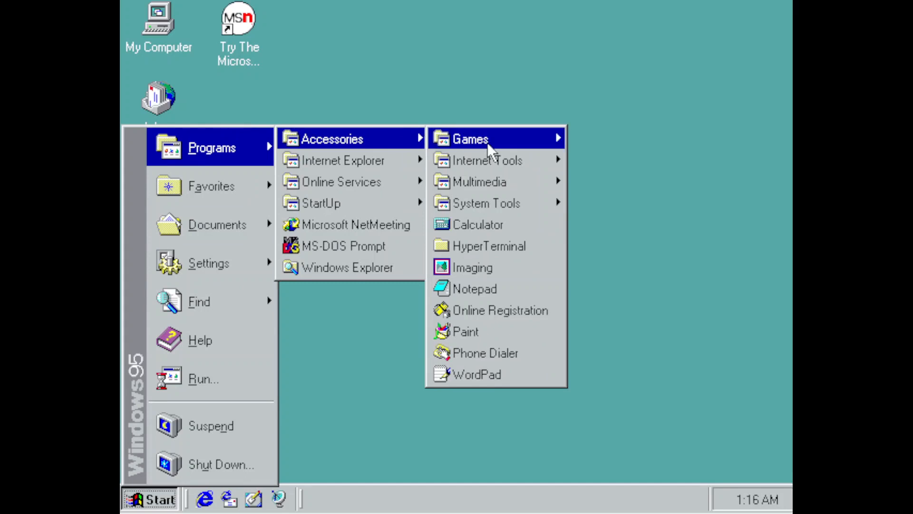
mouse_move(487, 141)
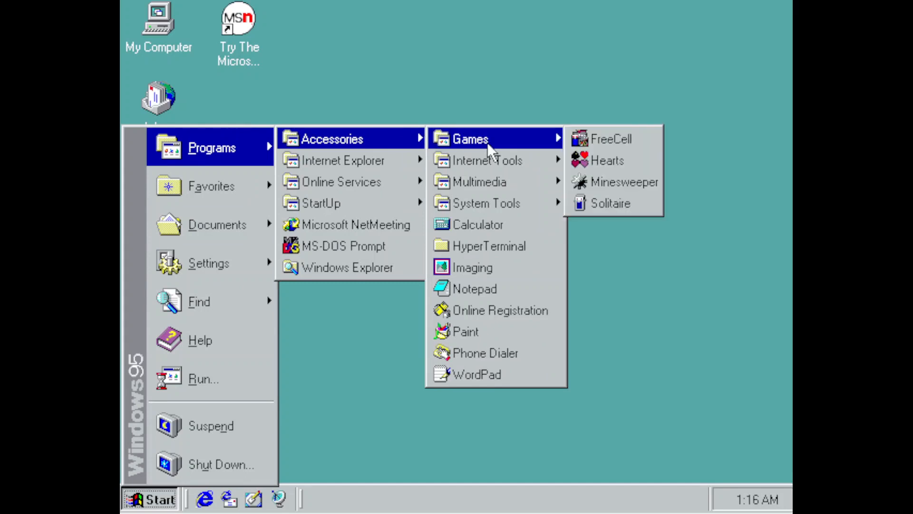
left_click(618, 205)
left_click(624, 214)
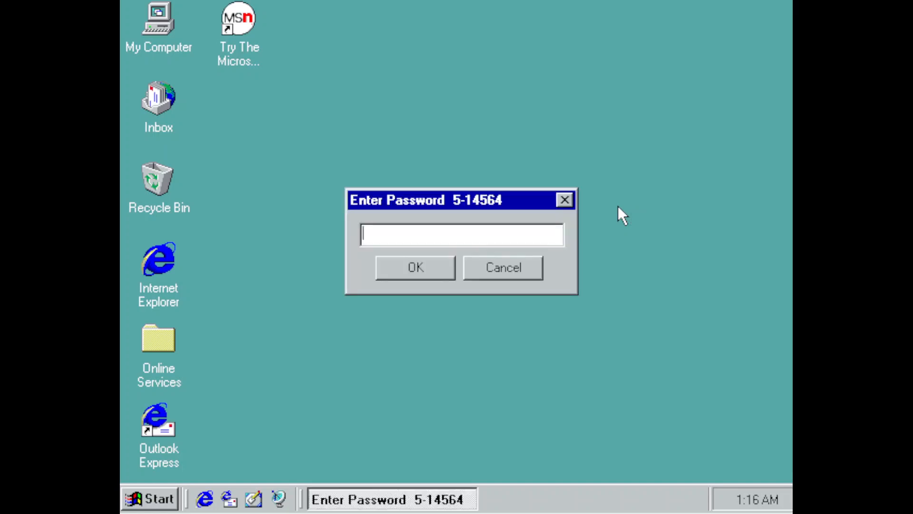
- Enter the password to reopen the Fortres 101 configuration program and show the General File Protect settings
type("******")
key("Return")
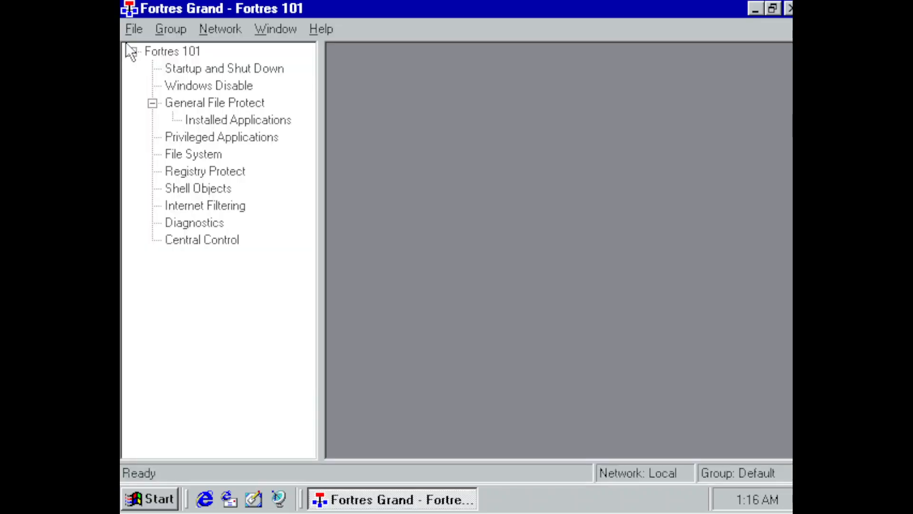
left_click(245, 105)
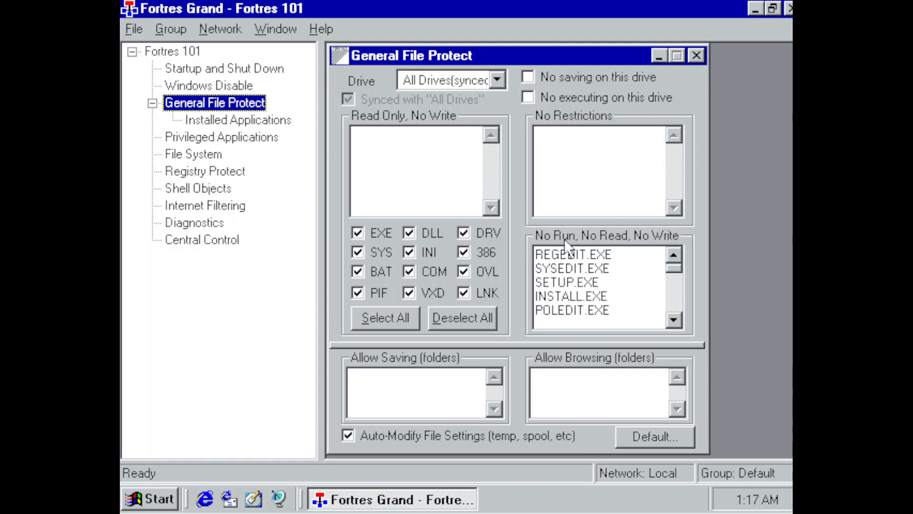
- Examine the whole No Run, No Read, No Write file list in the General File Protect settings
left_click(680, 321)
left_click(680, 322)
left_click(680, 322)
left_click(680, 321)
left_click(680, 321)
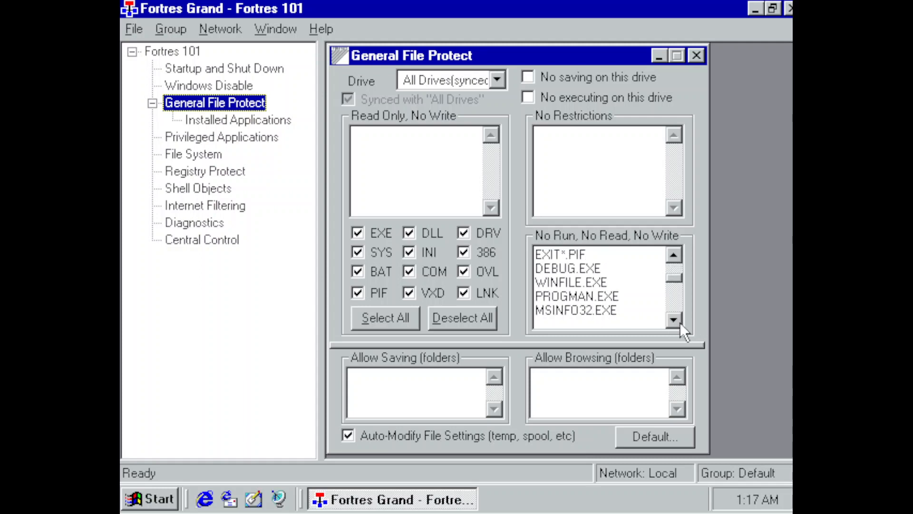
left_click(680, 321)
left_click(680, 321)
left_click(680, 322)
left_click(680, 321)
left_click(680, 322)
left_click(680, 321)
left_click(680, 321)
left_click(680, 322)
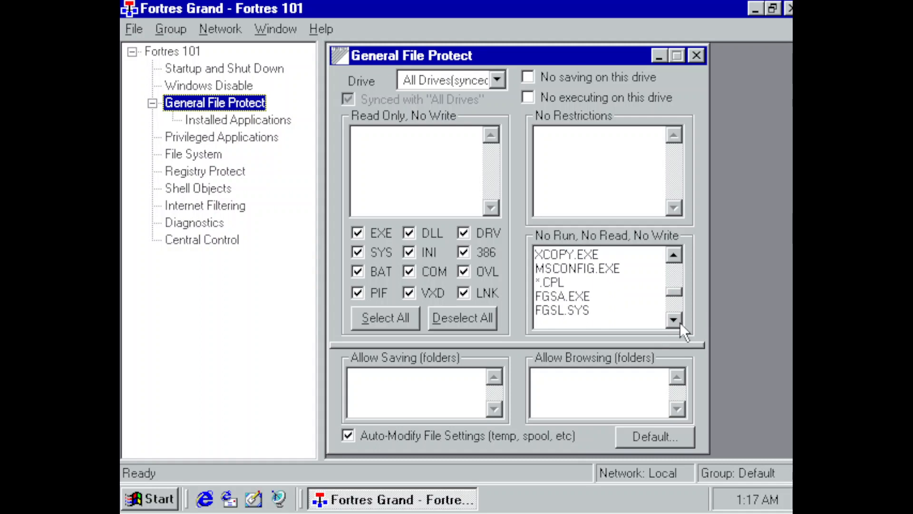
left_click(680, 322)
left_click(680, 321)
left_click(679, 321)
left_click(680, 321)
left_click(680, 322)
left_click(680, 321)
left_click(680, 322)
left_click(680, 321)
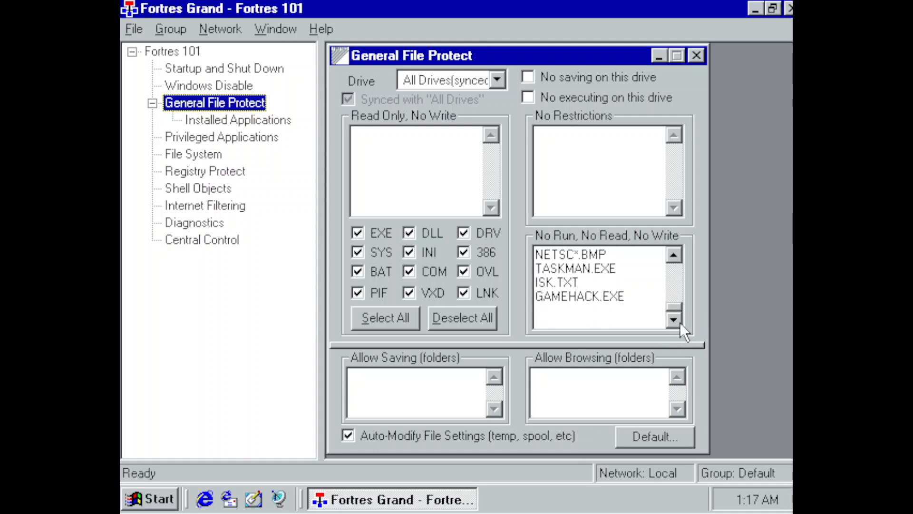
- Add BLA.EXE at the end of the No Run, No Read, No Write list, and close General File Protect
left_click(596, 316)
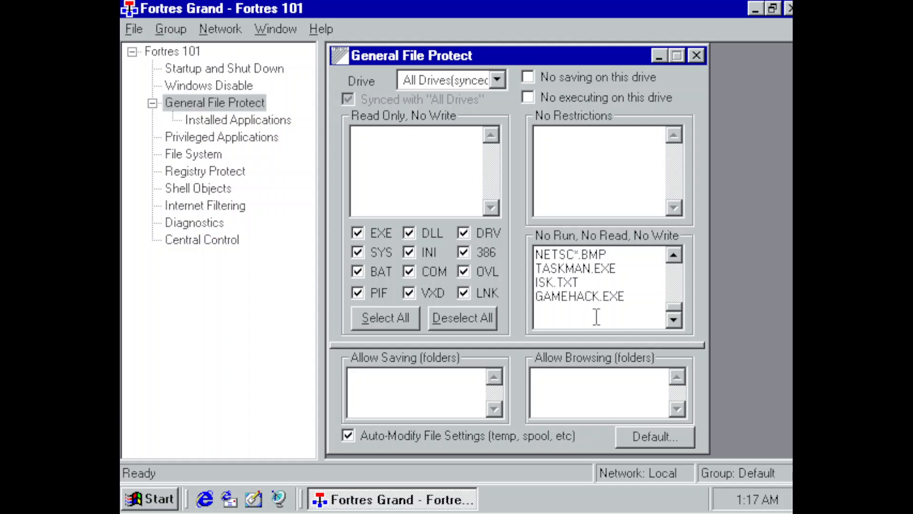
type("BLA.EXE")
left_click(696, 55)
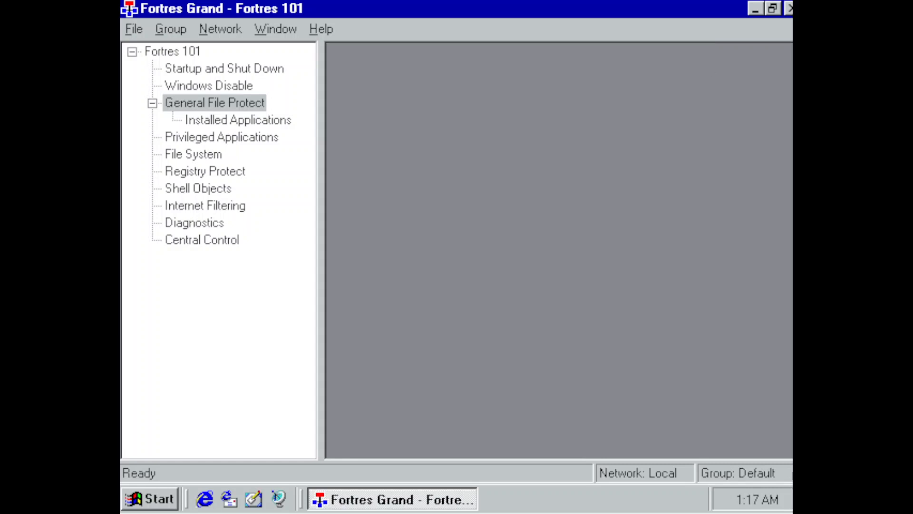
- Allow Solitaire under Accessories > Games in the Installed Applications settings, and exit the configuration program
left_click(226, 122)
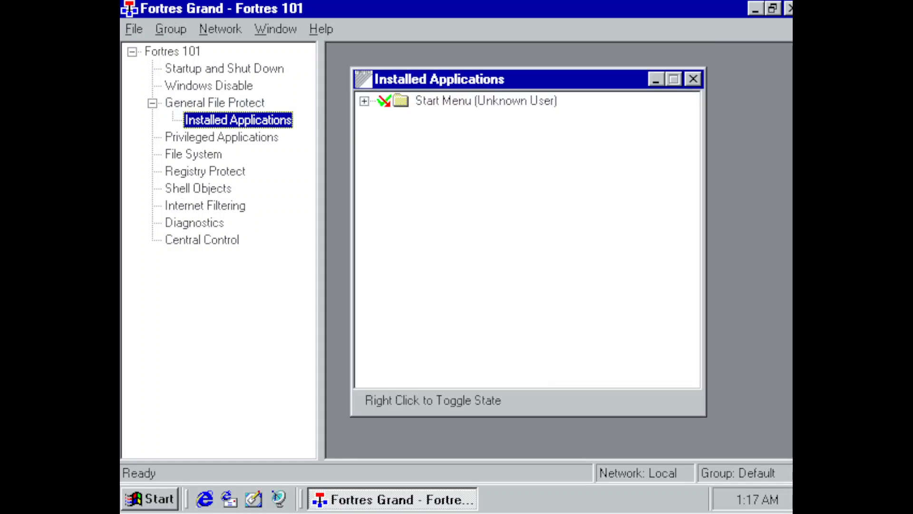
left_click(367, 107)
left_click(385, 118)
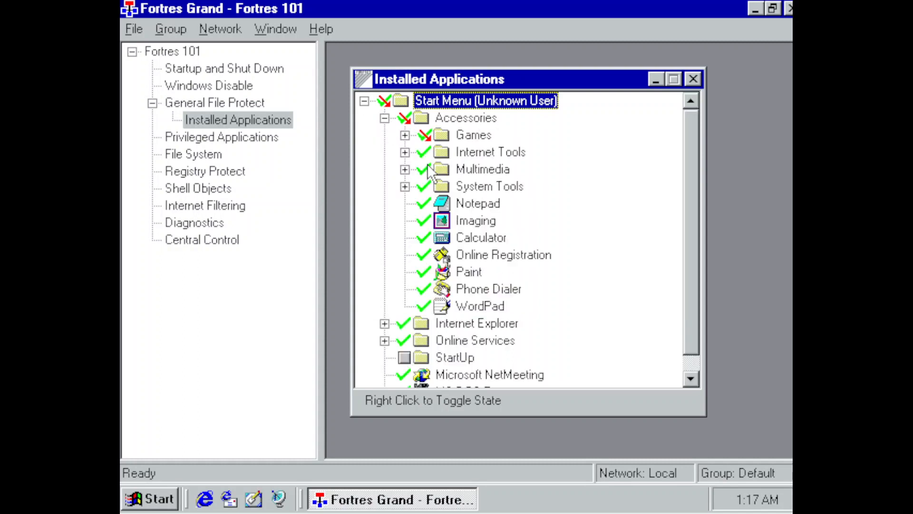
left_click(405, 135)
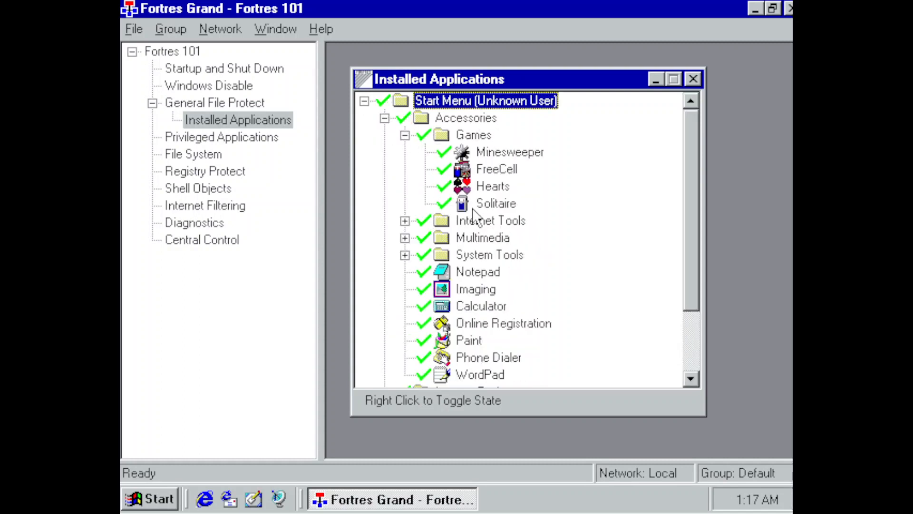
left_click(134, 28)
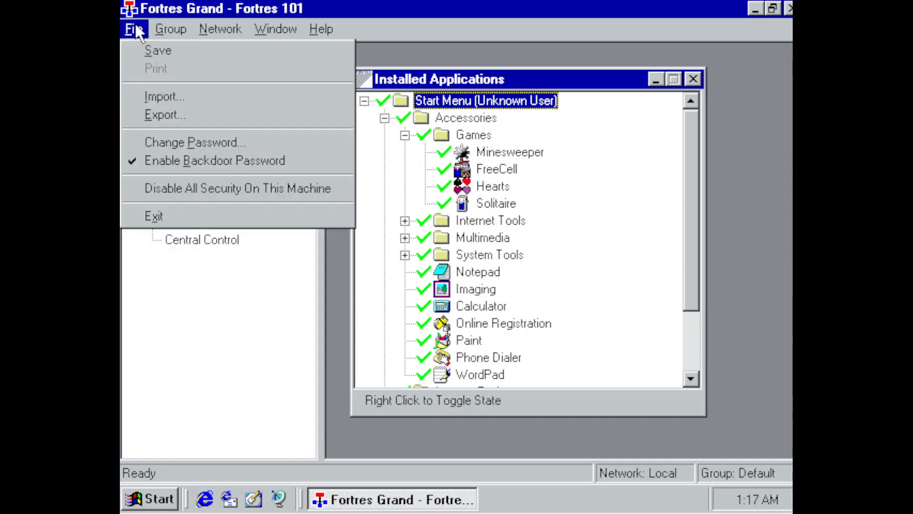
left_click(133, 34)
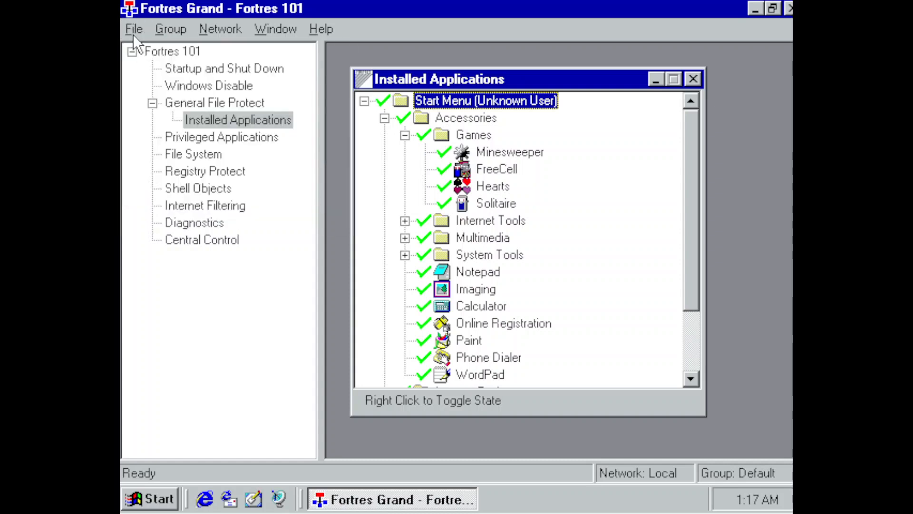
left_click(133, 34)
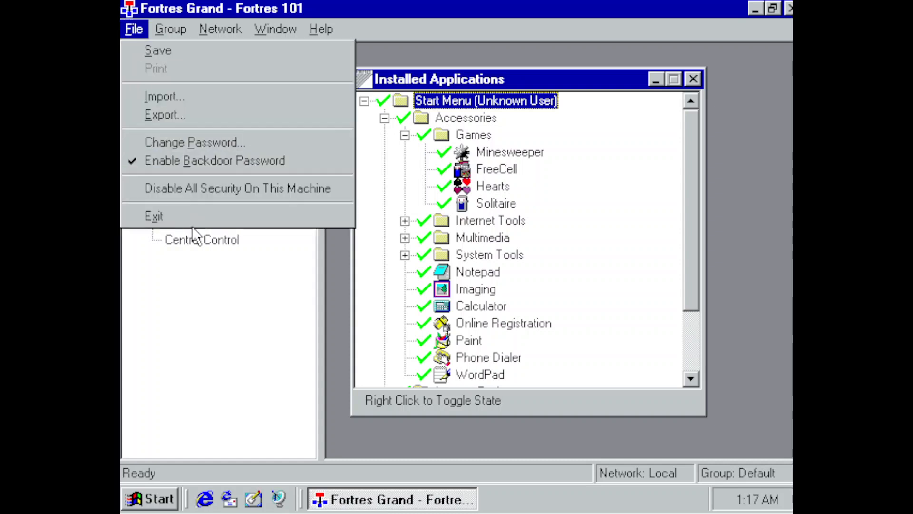
left_click(190, 238)
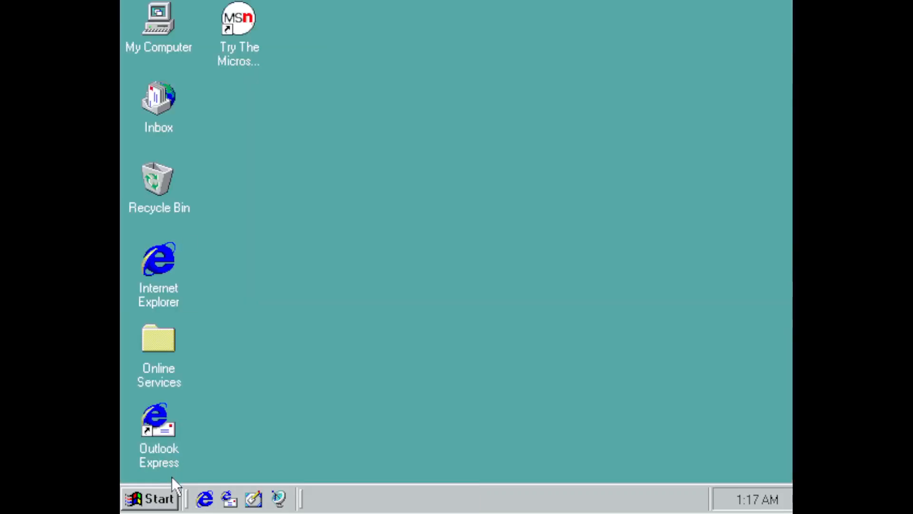
- Launch Solitaire from the Accessories > Games programs to test whether it is allowed, and close it
left_click(145, 508)
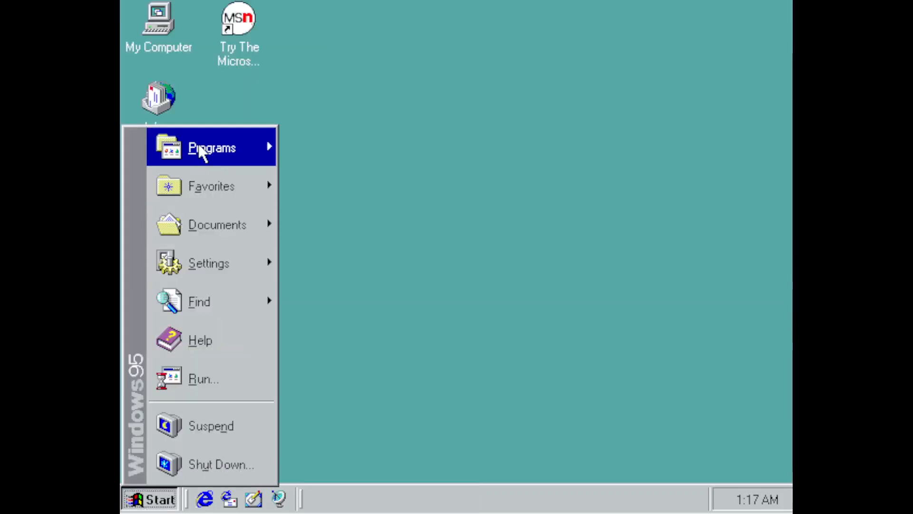
mouse_move(198, 147)
mouse_move(362, 139)
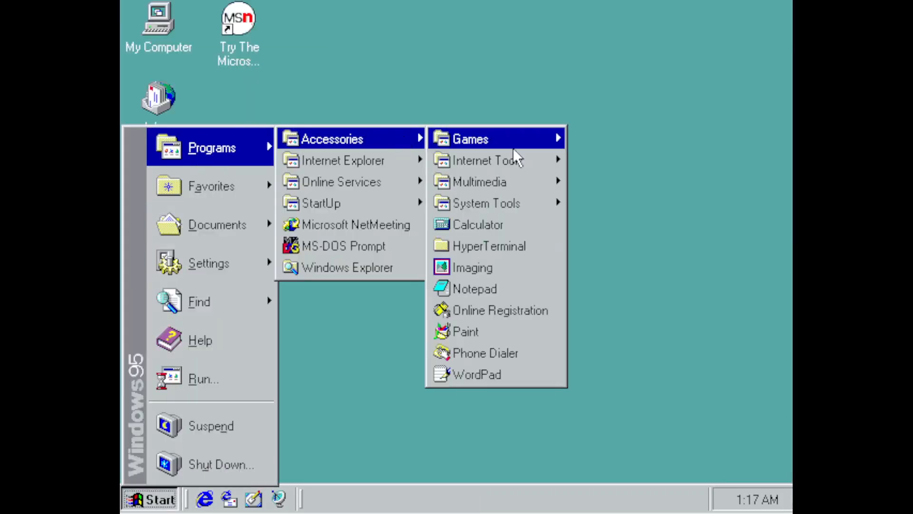
mouse_move(515, 181)
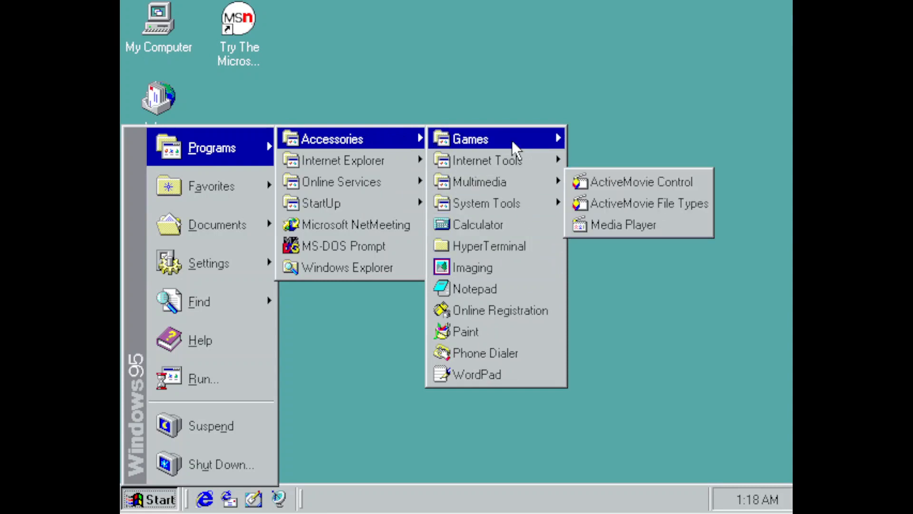
mouse_move(511, 140)
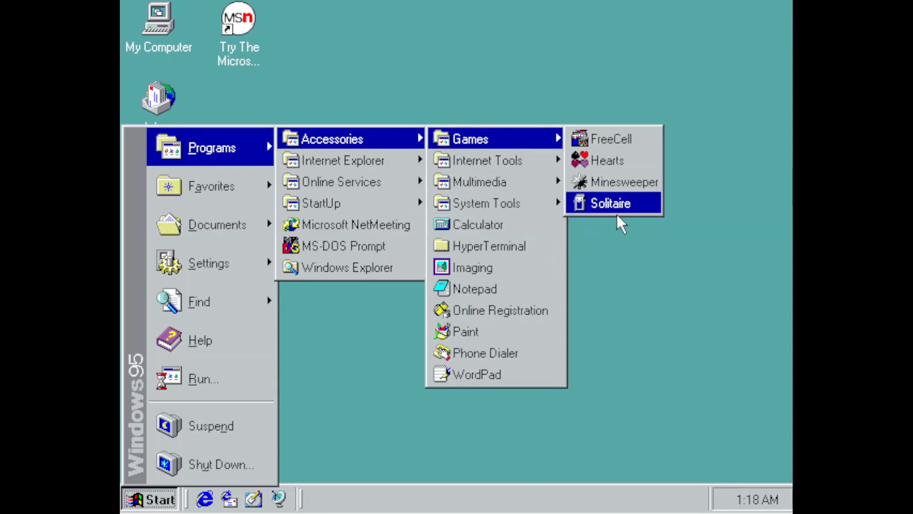
left_click(608, 204)
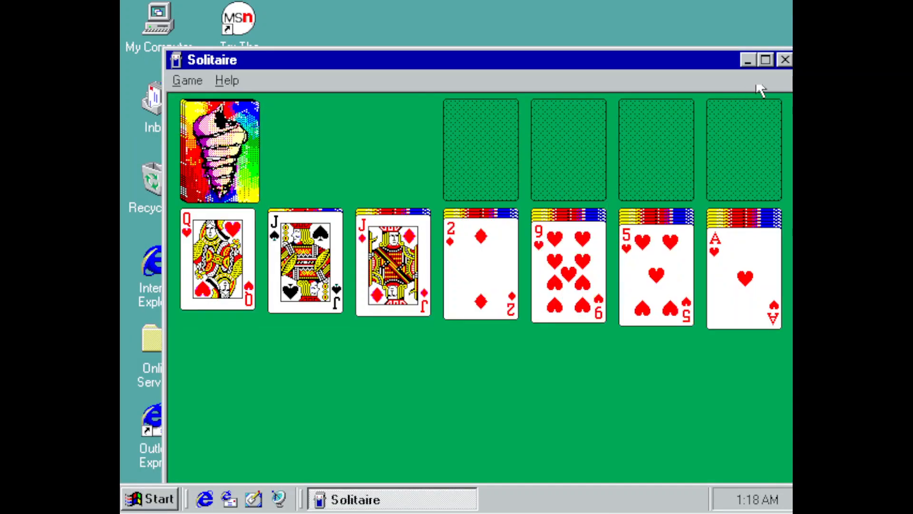
left_click(784, 60)
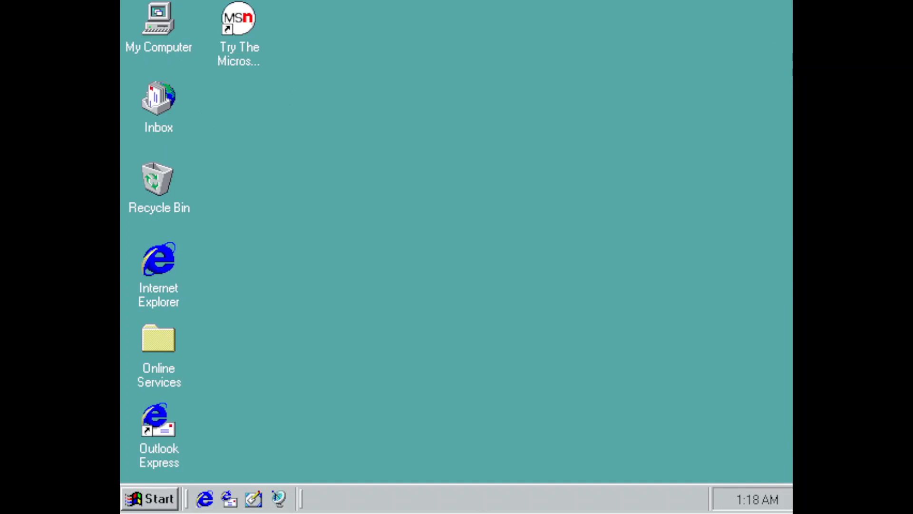
- Open the Online Services desktop folder and try to browse to C:\ through its address
double_click(173, 379)
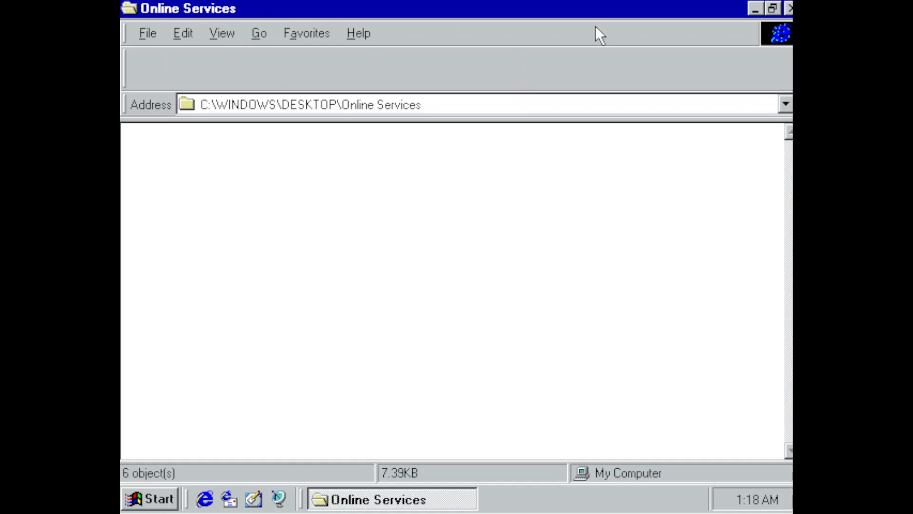
left_click(230, 35)
mouse_move(307, 33)
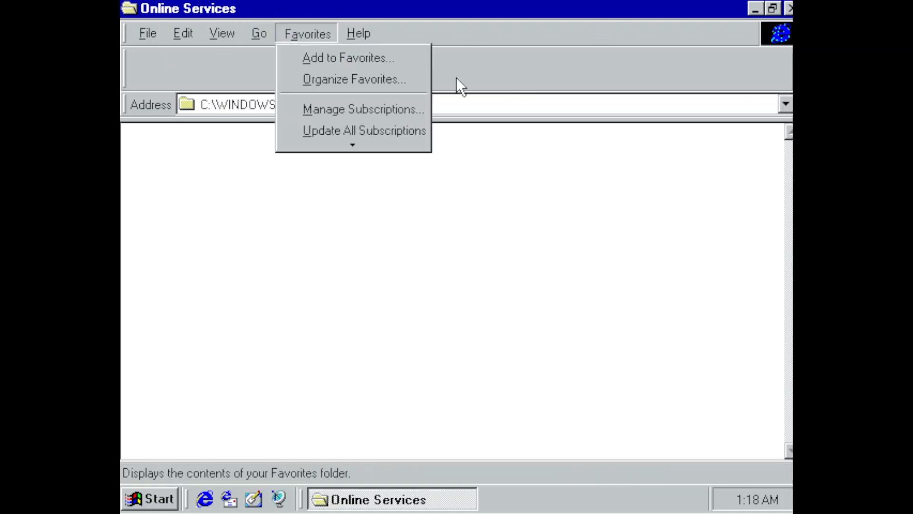
left_click(466, 107)
left_click(466, 106)
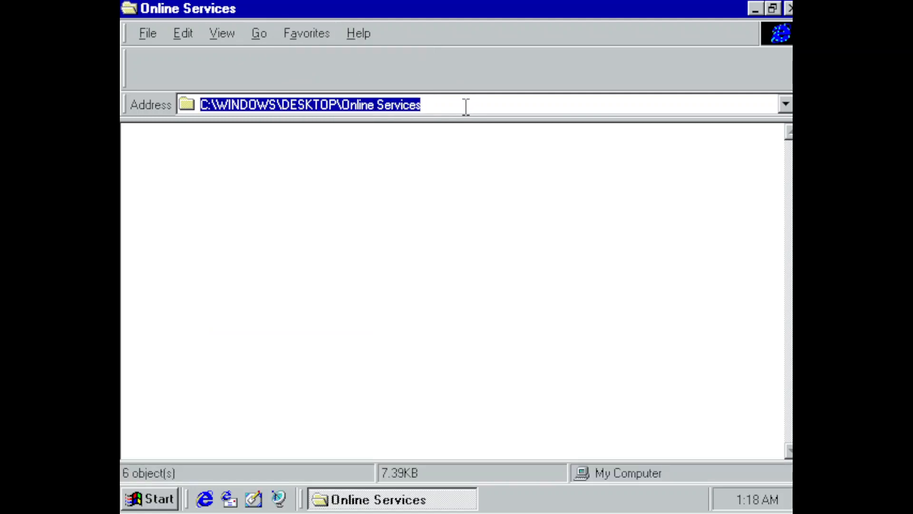
type("C:\\")
key("Return")
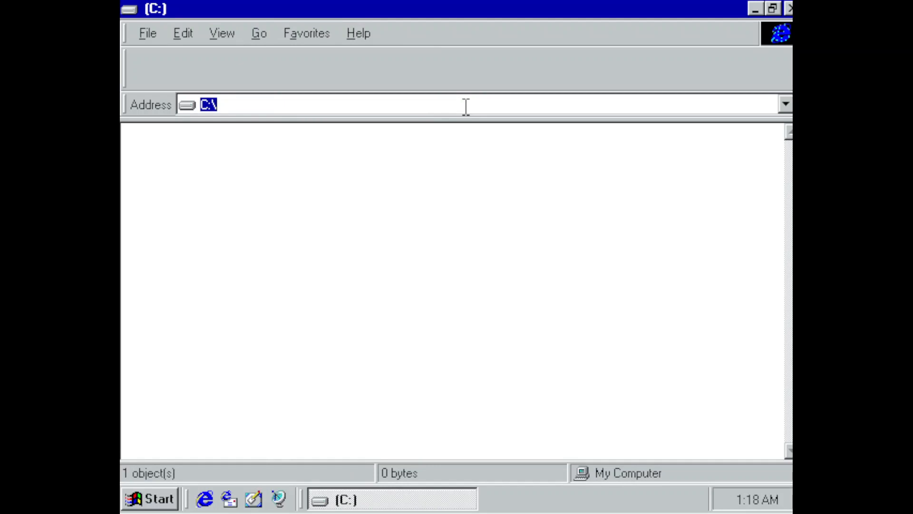
- Try to browse to C:\windows in the same folder window, and close the window
left_click(466, 107)
type("widnow")
key("BackSpace")
key("BackSpace")
key("BackSpace")
key("BackSpace")
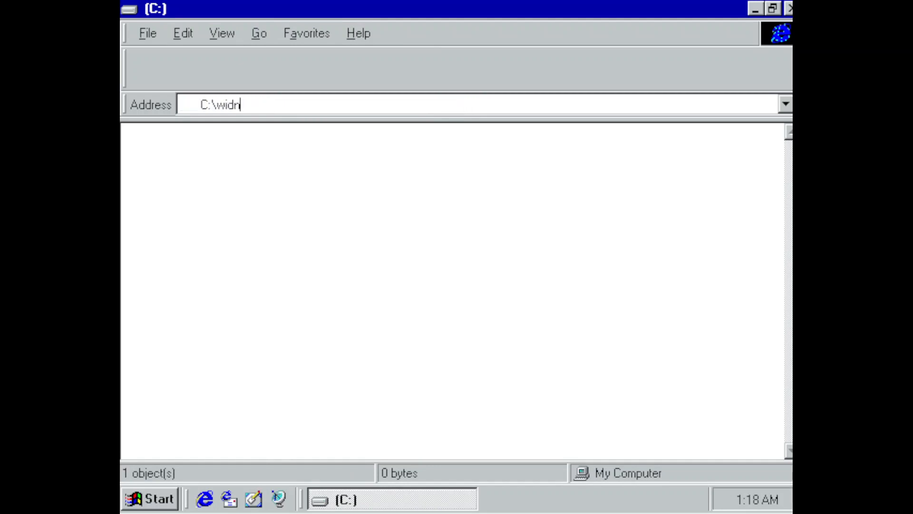
type("ndows")
key("Return")
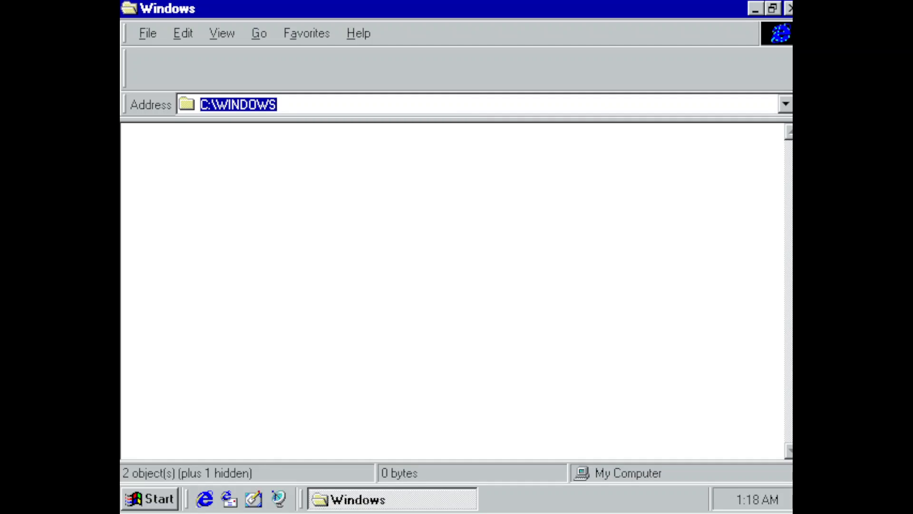
key("alt+F4")
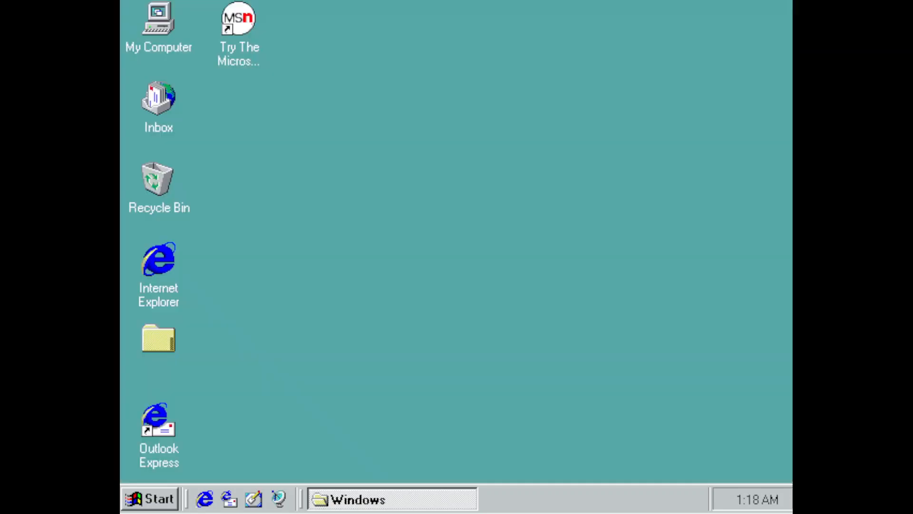
left_click(308, 297)
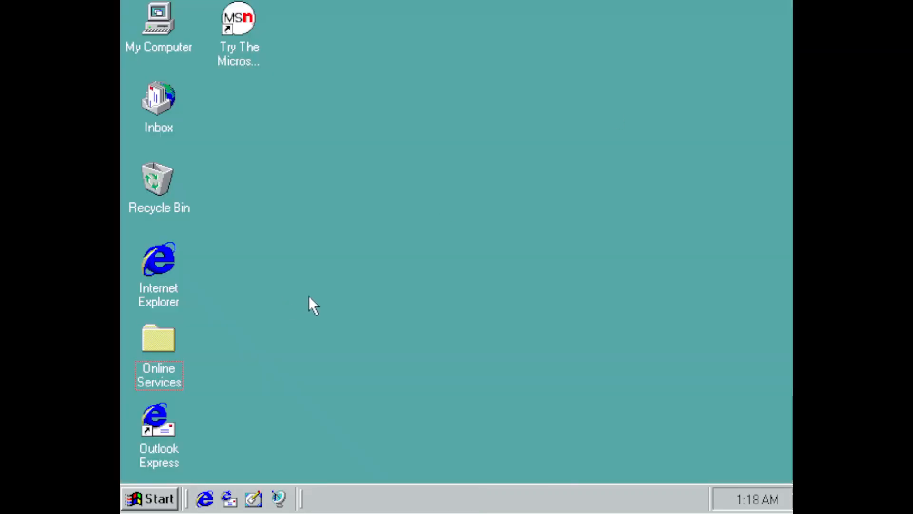
- Enter the password to reopen the Fortres 101 configuration program
key("ctrl+shift+Escape")
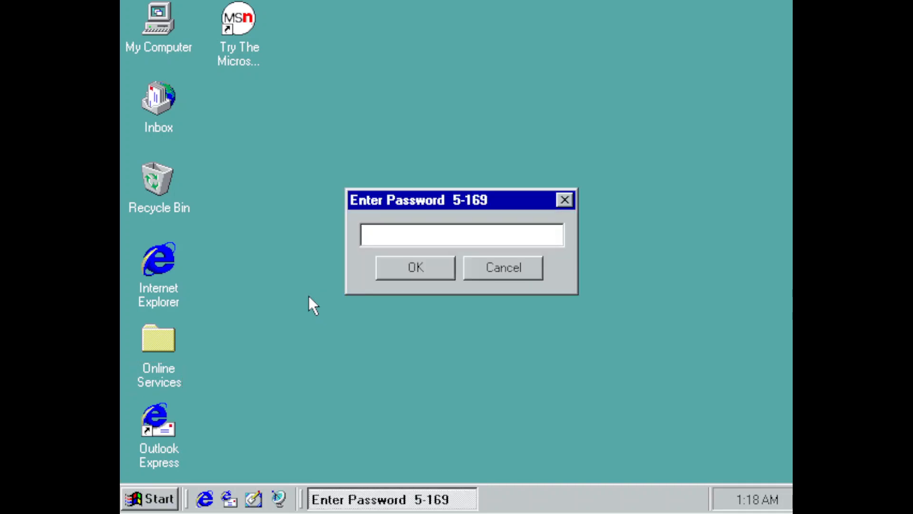
type("******")
key("Return")
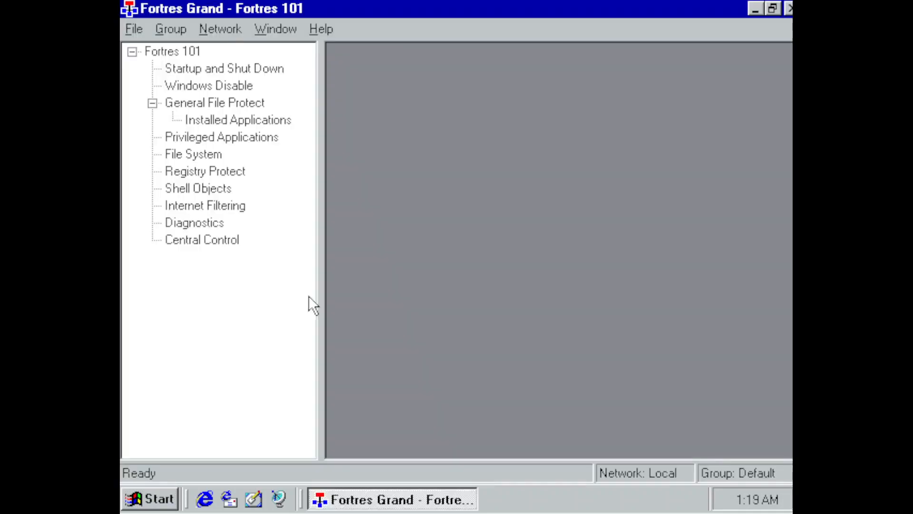
- Turn on Disable All Security On This Machine, accept the confirmation, and minimize the configuration program
left_click(139, 34)
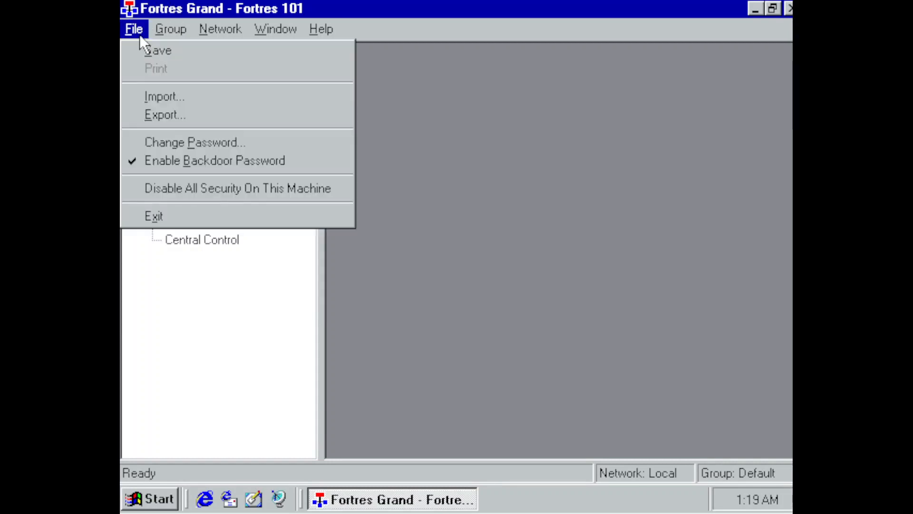
left_click(174, 189)
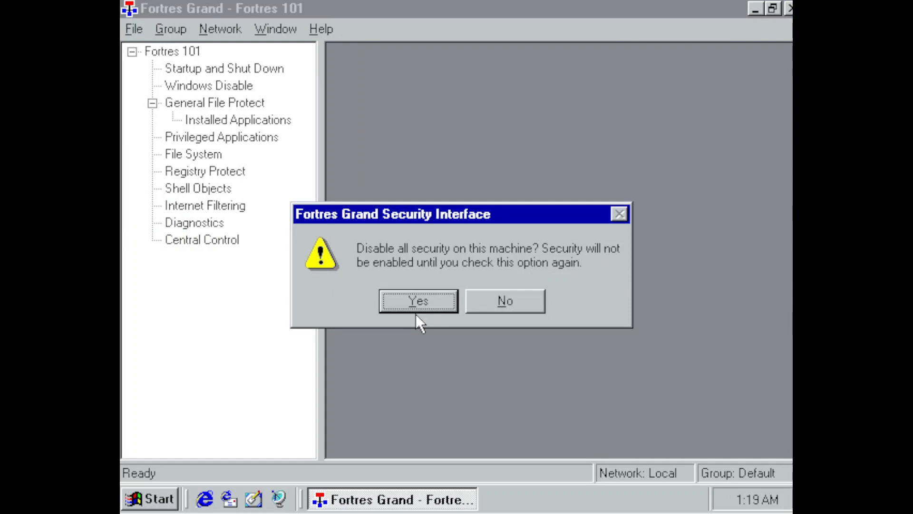
left_click(416, 305)
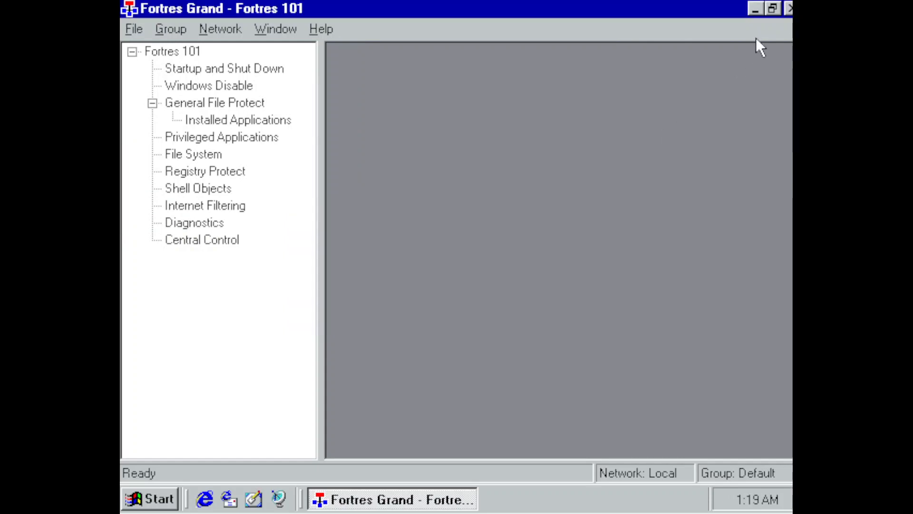
left_click(757, 12)
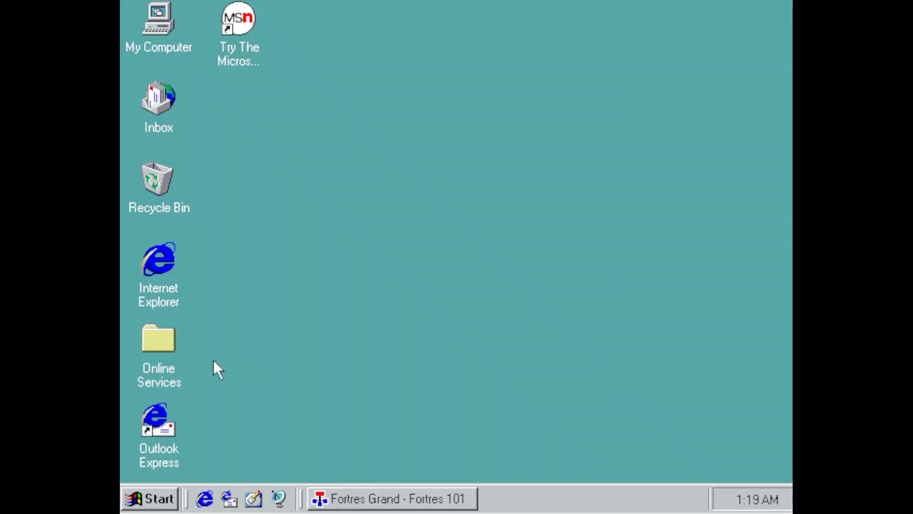
- Open the Online Services desktop folder, browse to C:\windows with security disabled, and close the window
double_click(149, 358)
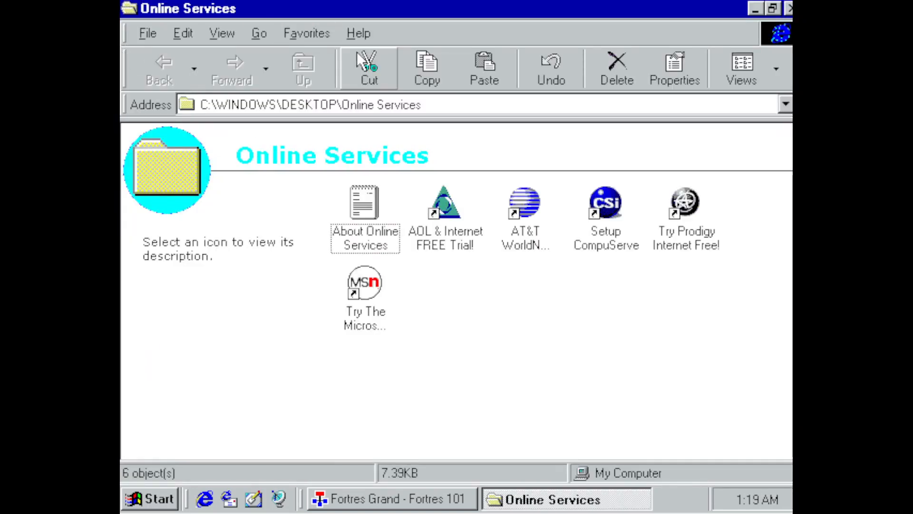
left_click(418, 102)
type("C:\\windows")
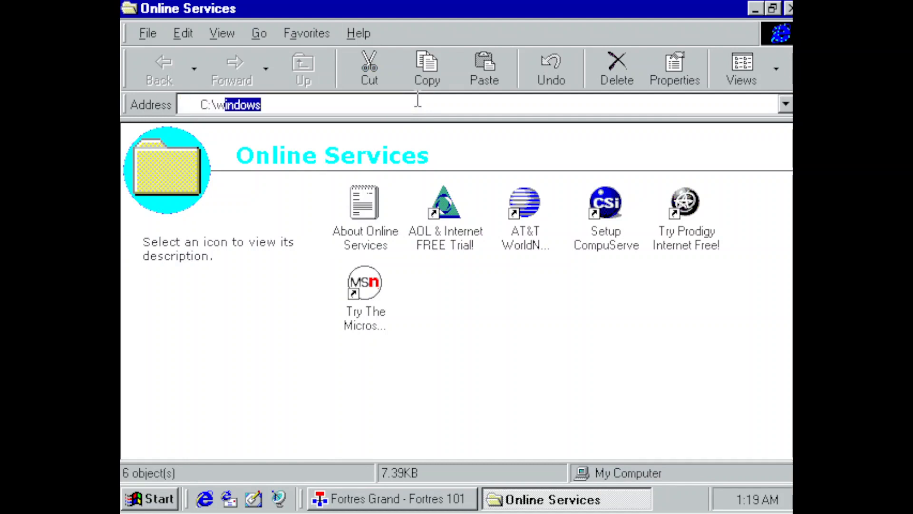
key("Return")
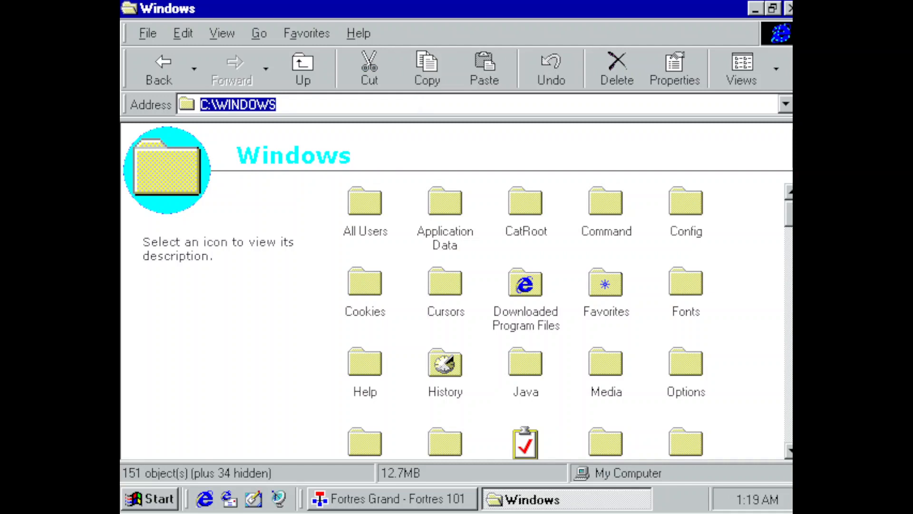
left_click(789, 9)
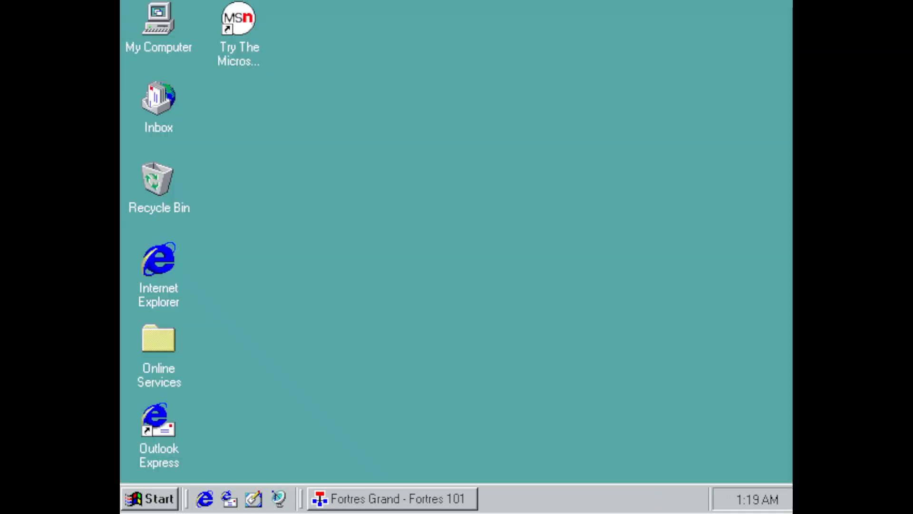
- Restore the configuration program and check its Windows Disable settings and the Disable All Security On This Machine option
left_click(381, 500)
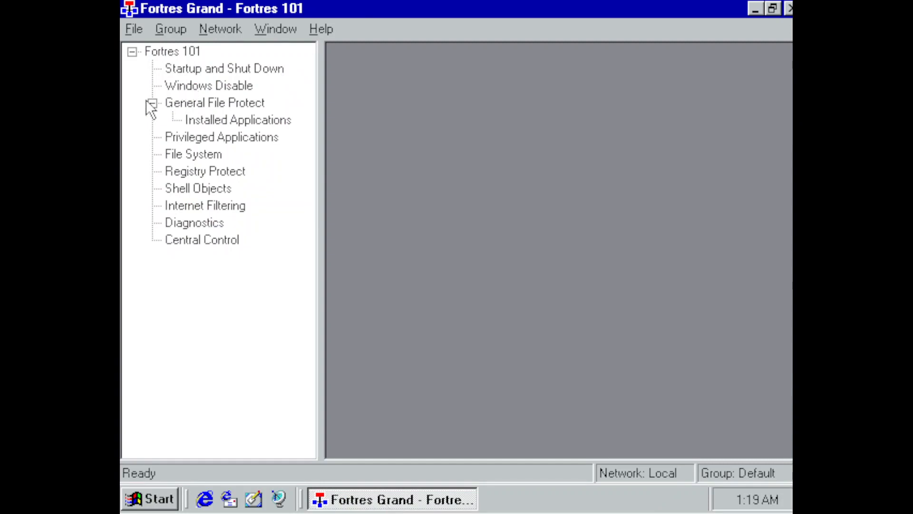
left_click(210, 88)
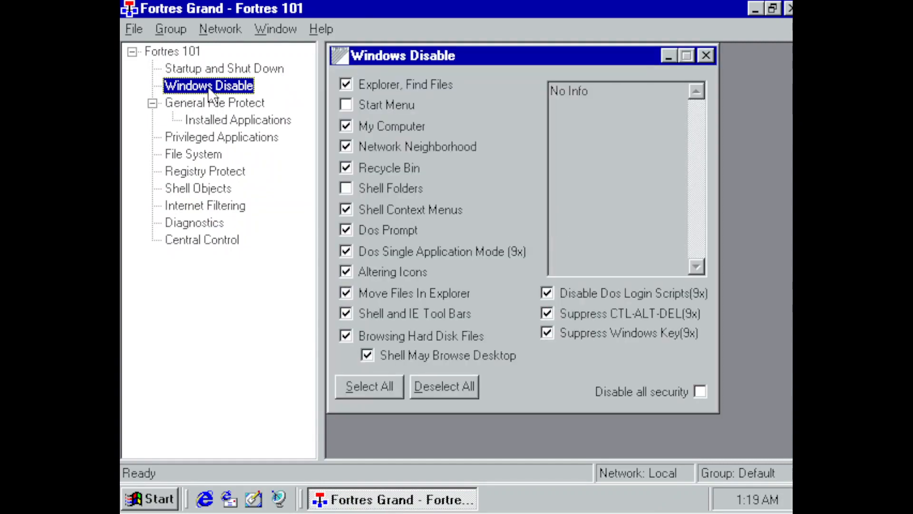
left_click(136, 30)
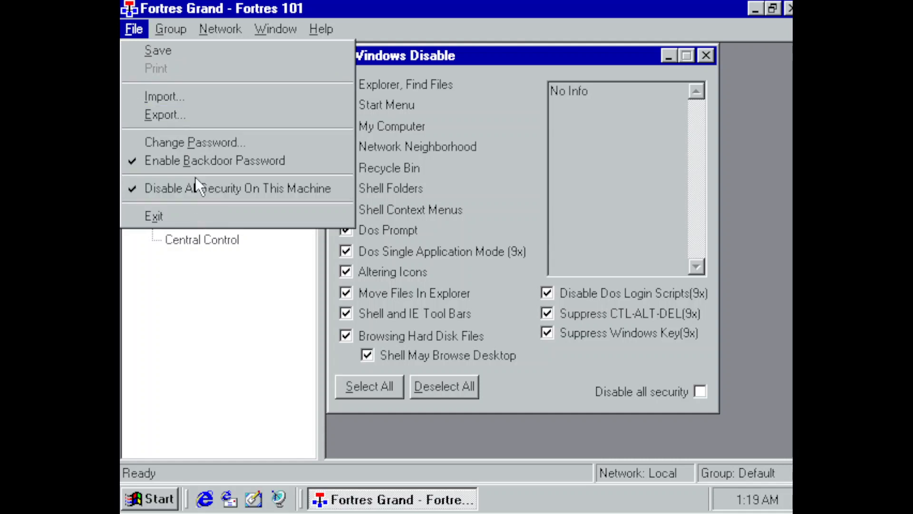
- Restart the computer
left_click(177, 497)
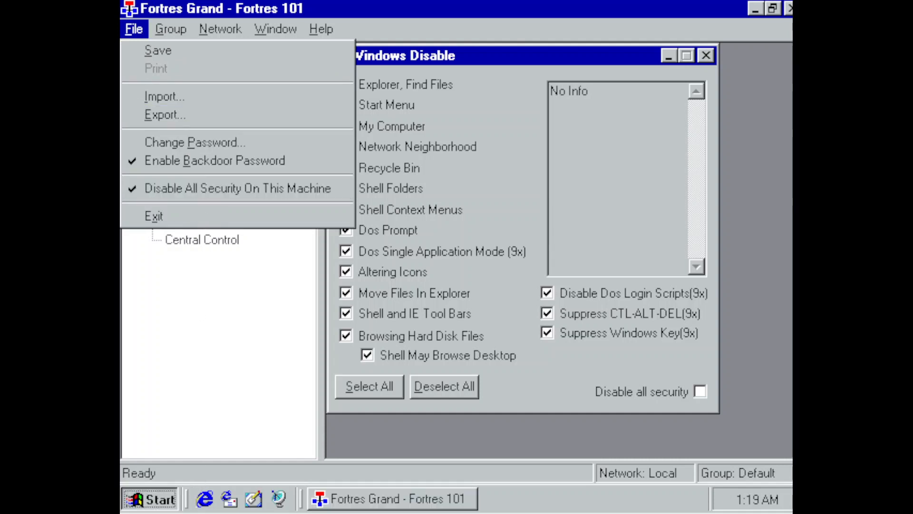
left_click(209, 464)
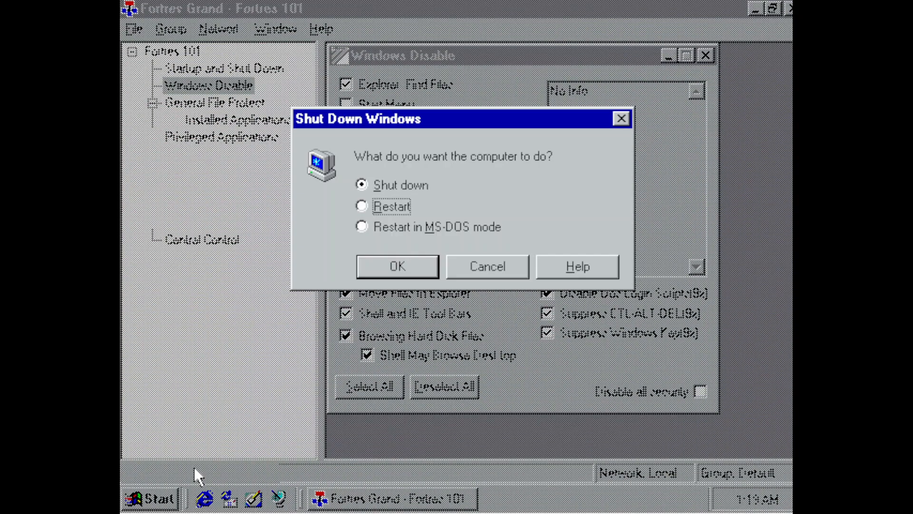
key("Down")
key("Up")
key("Return")
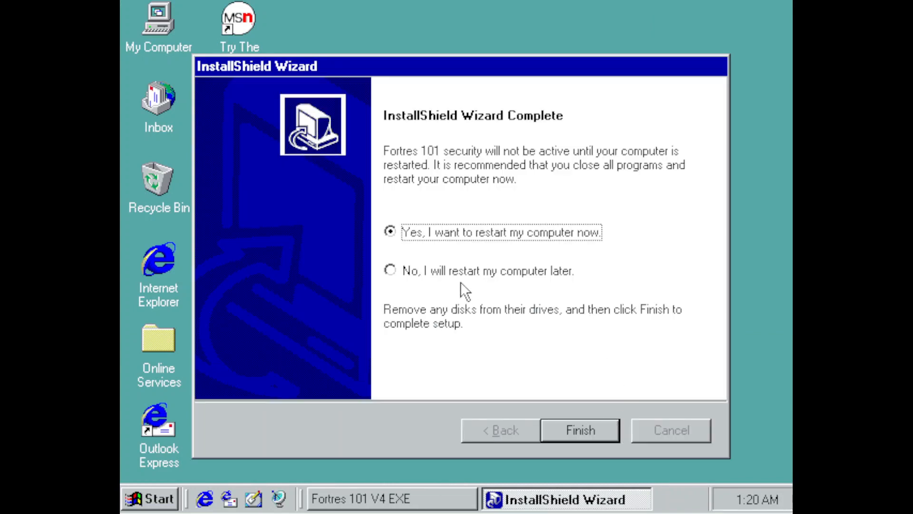
- Finish the InstallShield Wizard with the restart postponed, and agree to continue loading Fortres 101 in demo mode
left_click(437, 274)
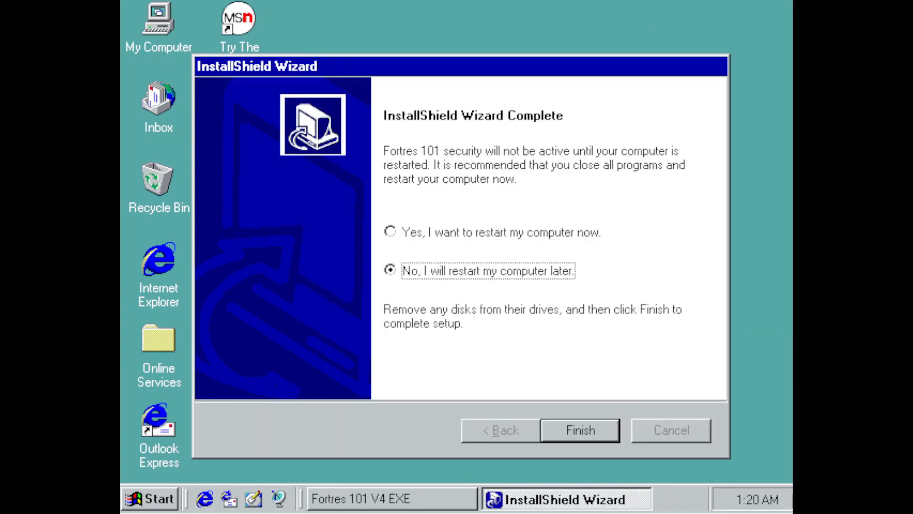
left_click(596, 430)
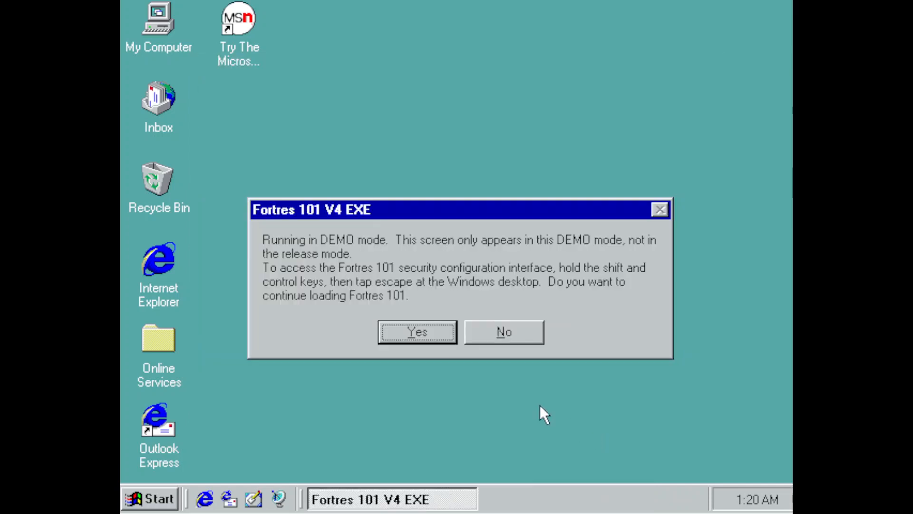
left_click(433, 329)
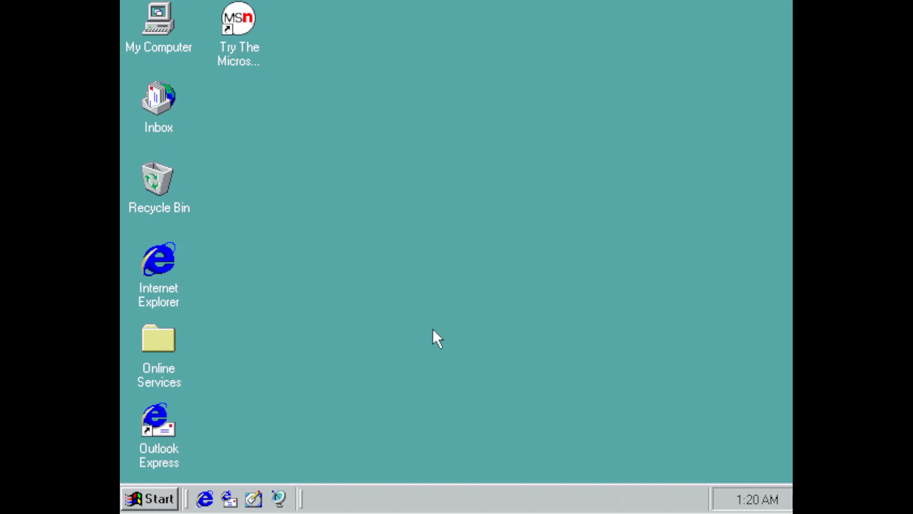
- Dismiss the disabled-security notice and open the Fortres 101 configuration program by entering its password
key("ctrl+shift+Escape")
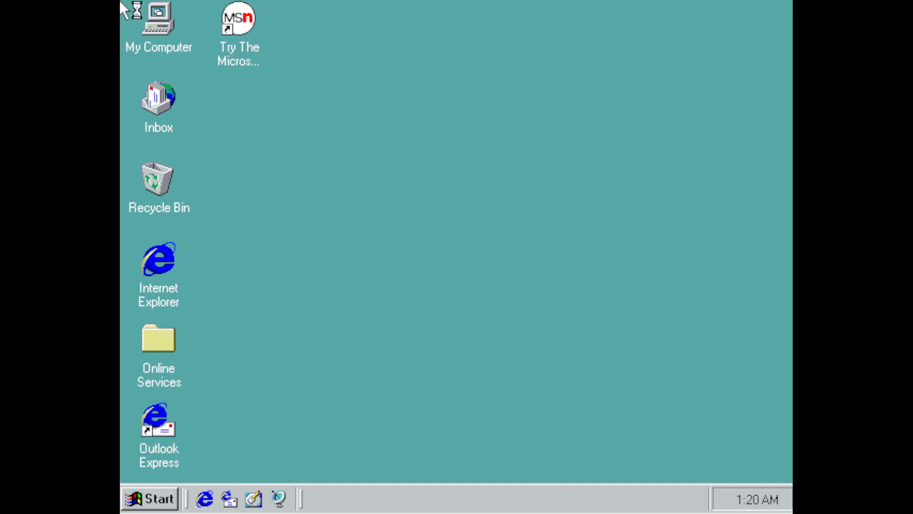
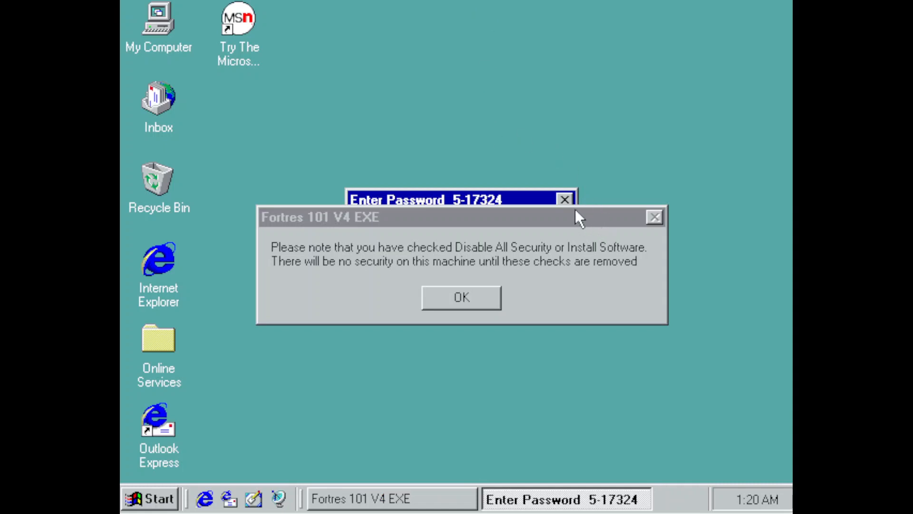
left_click(561, 199)
left_click(552, 215)
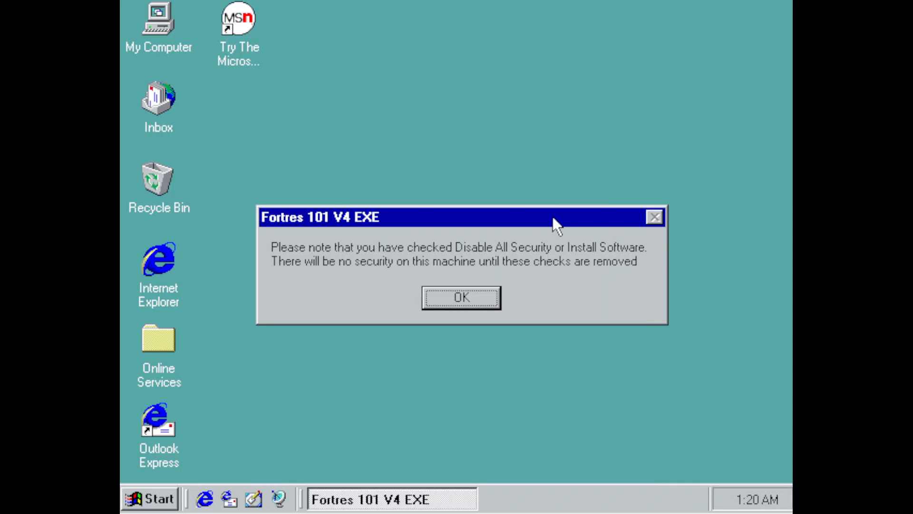
left_click(471, 294)
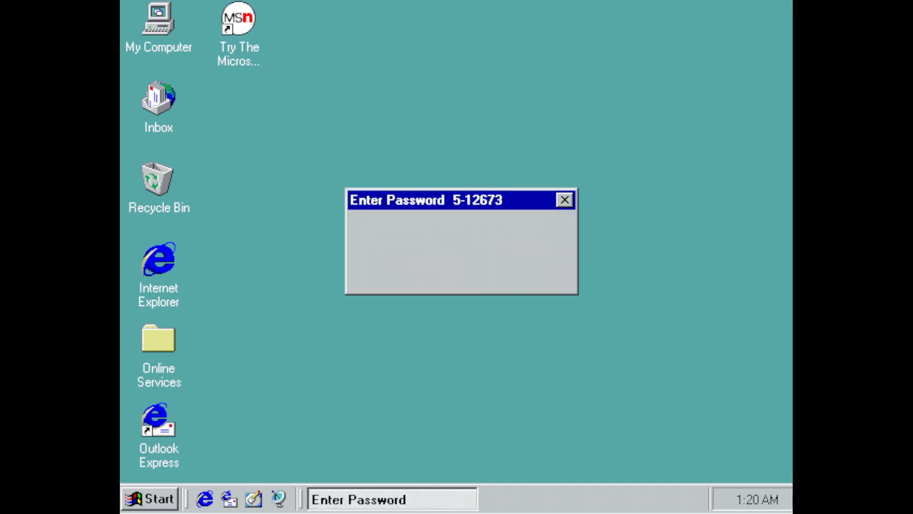
type("*****")
key("Return")
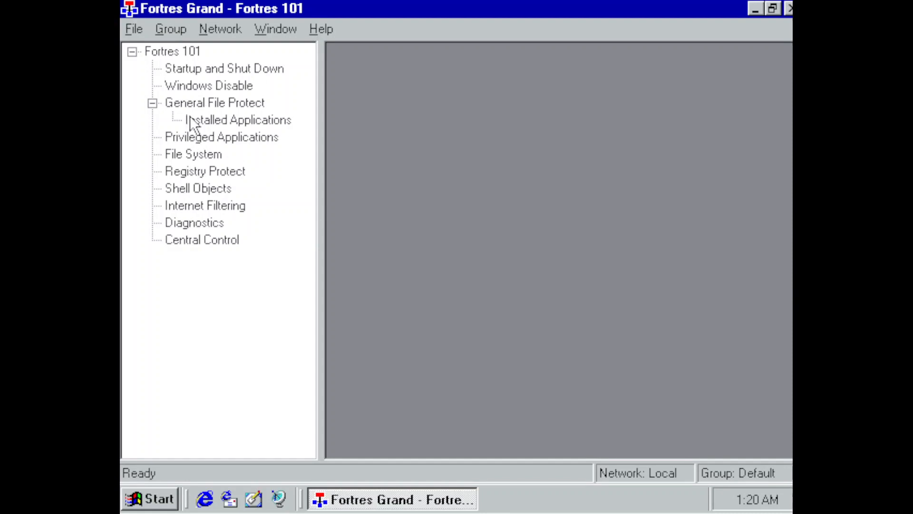
- Review the Windows Disable settings, close the configuration program, and acknowledge the disabled-security notice
left_click(185, 87)
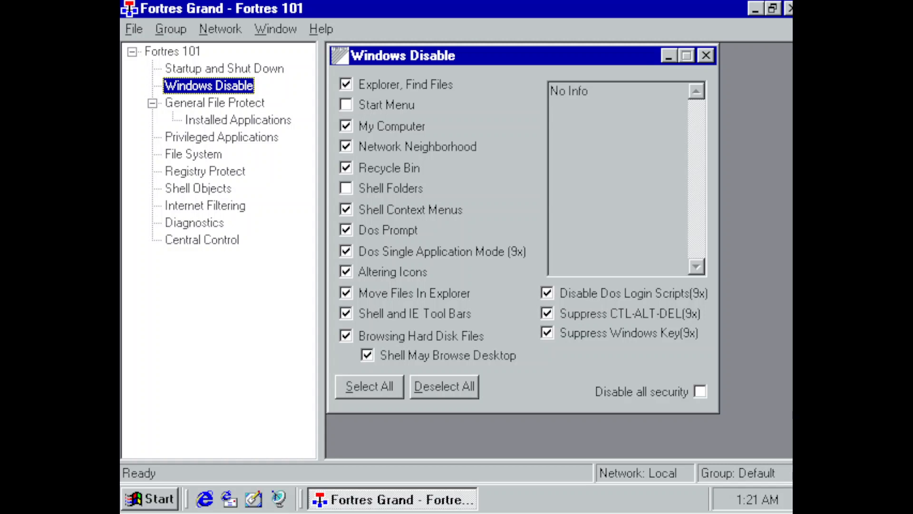
key("alt+F4")
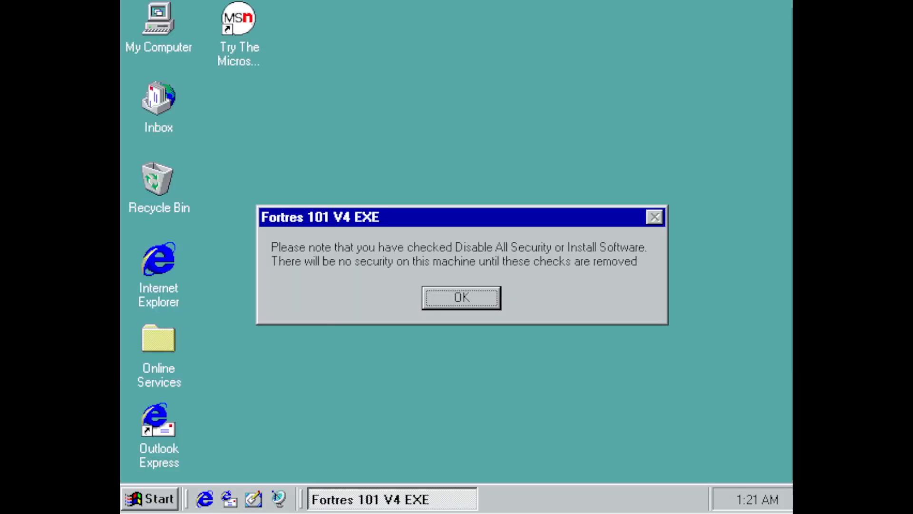
left_click(477, 300)
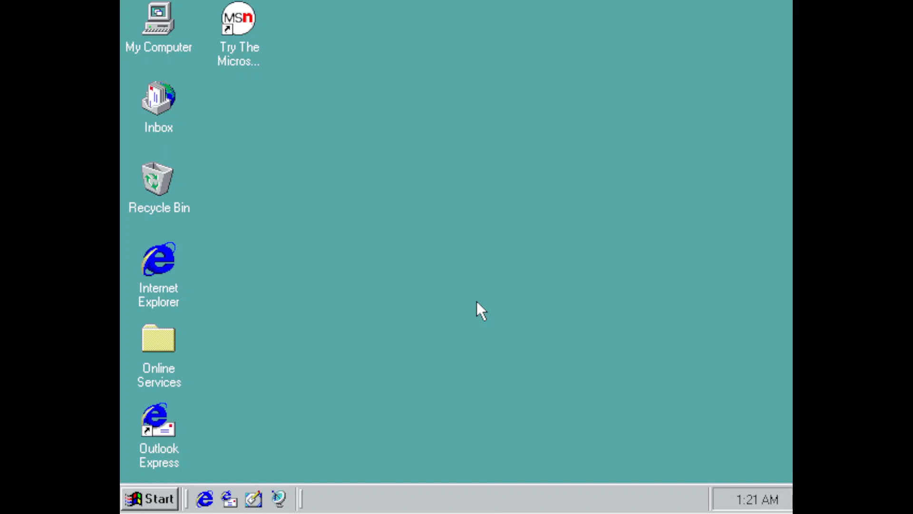
- Bring up the Windows shutdown options
left_click(155, 498)
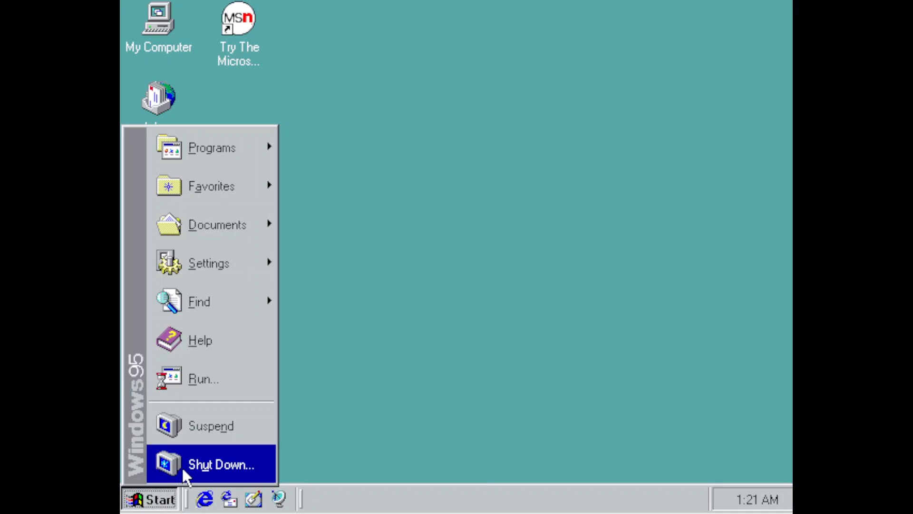
left_click(209, 464)
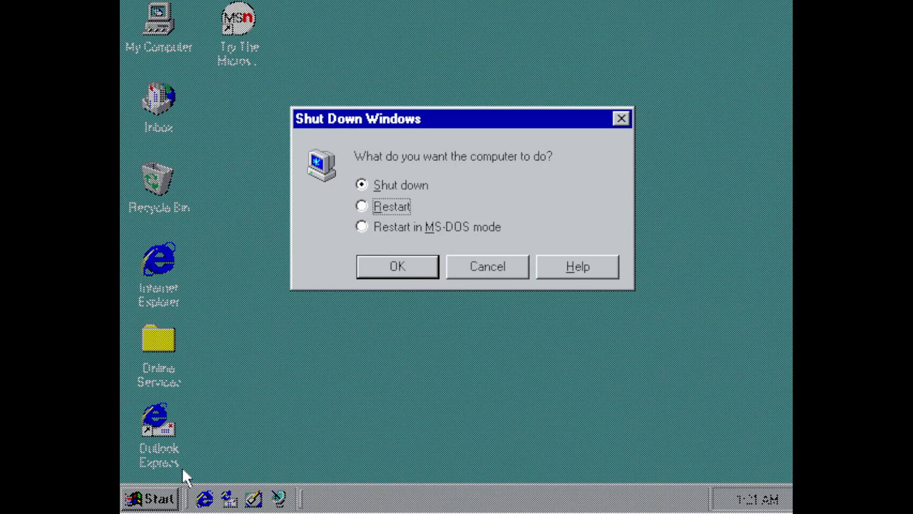